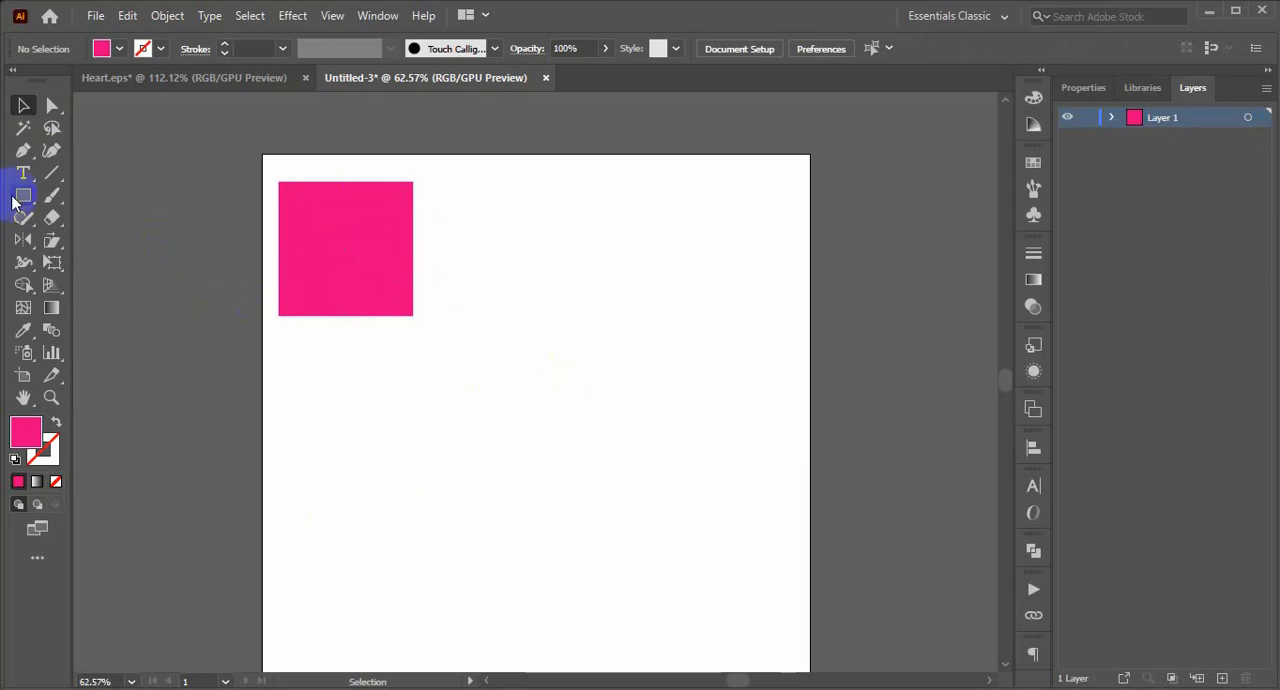
# Draw a second square beside the existing one and fully round its two top corners into an arch.
pyautogui.moveTo(16, 203); pyautogui.dragTo(72, 195)
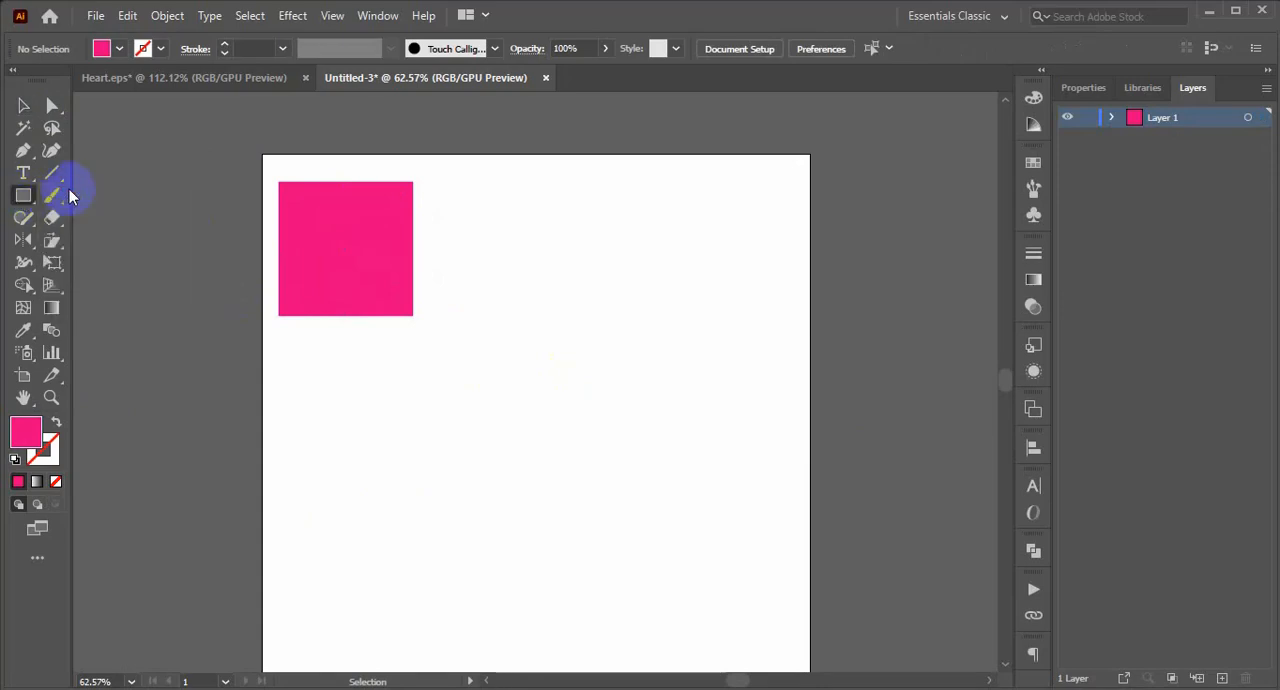
pyautogui.moveTo(450, 183); pyautogui.dragTo(590, 320)
pyautogui.click(52, 105)
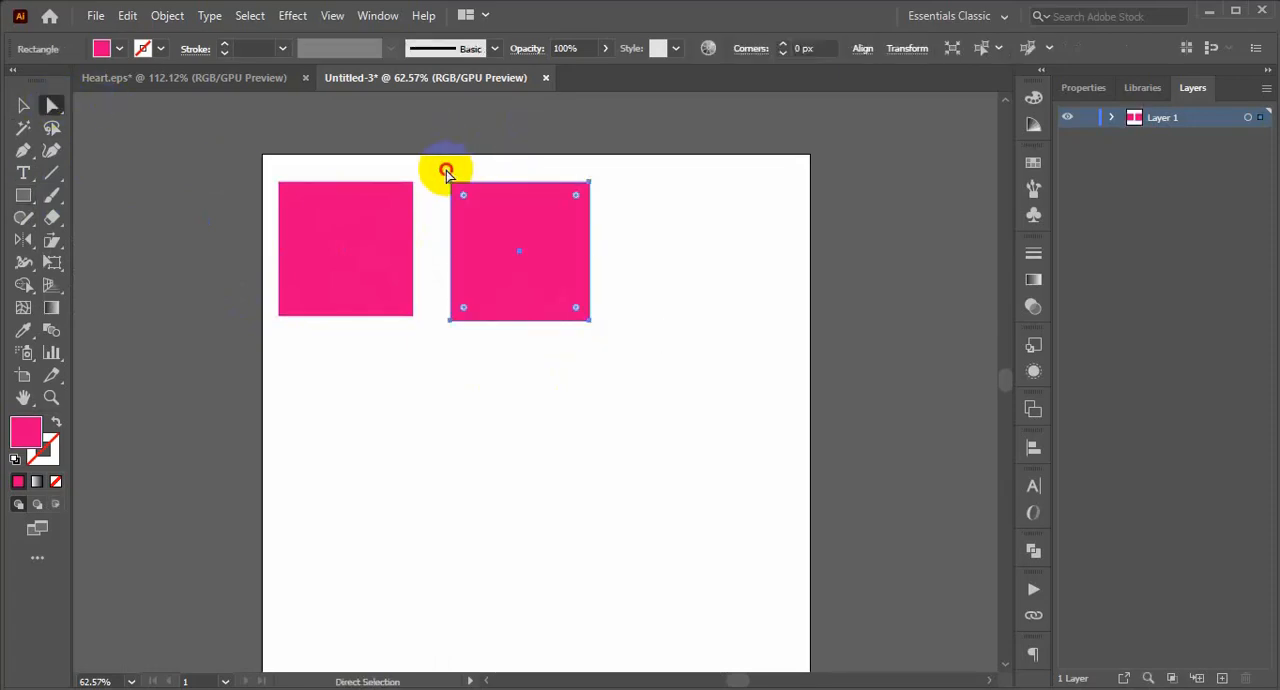
pyautogui.moveTo(446, 172); pyautogui.dragTo(700, 214)
pyautogui.moveTo(583, 190); pyautogui.dragTo(391, 294)
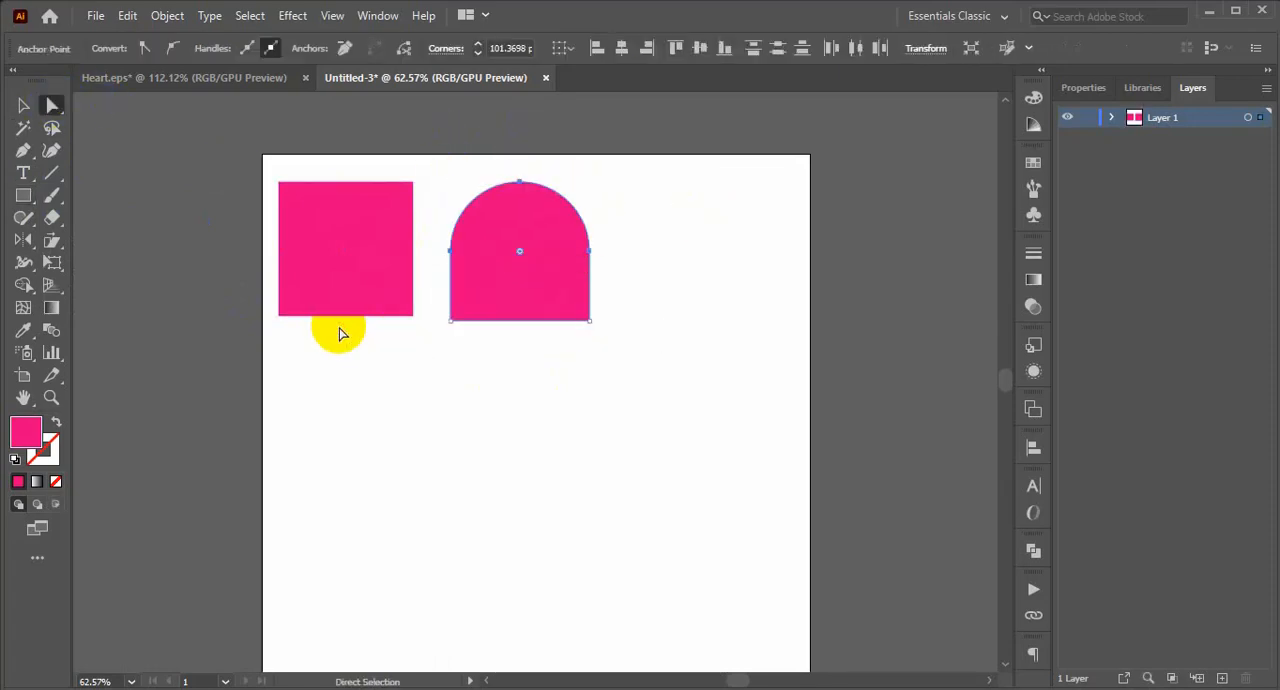
# Move the arch shape closer to the square, aligning their bottom edges.
pyautogui.click(22, 105)
pyautogui.click(346, 451)
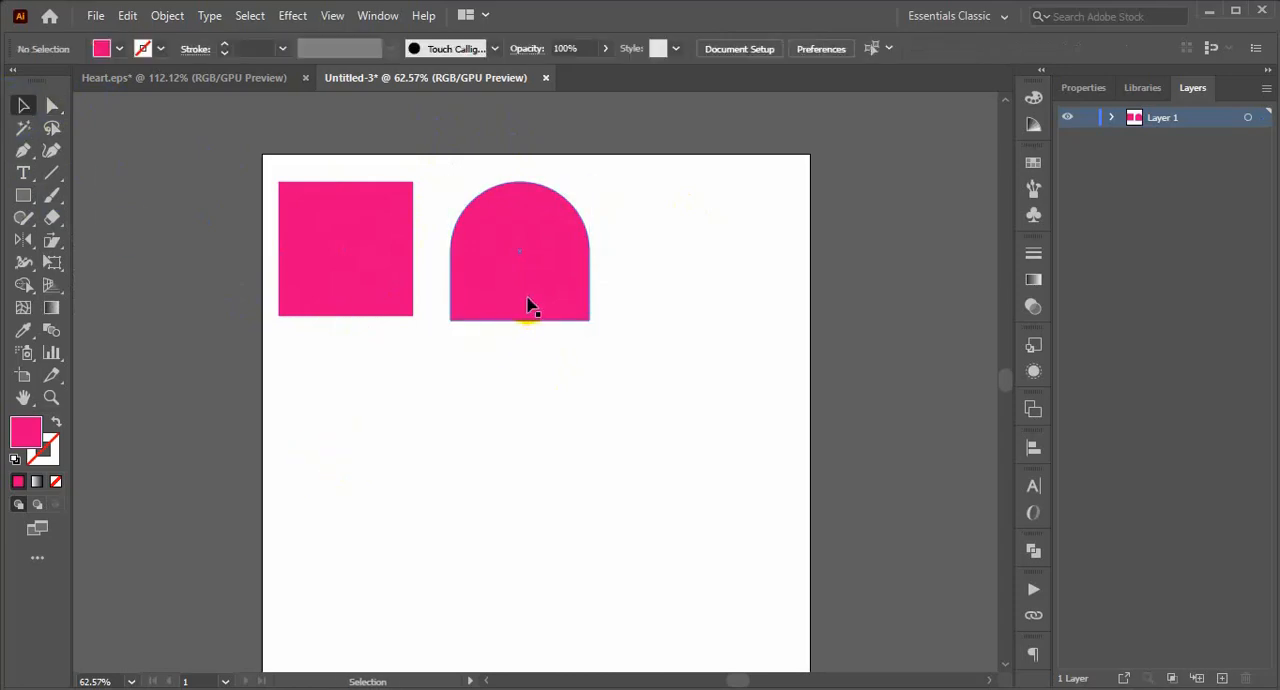
pyautogui.moveTo(527, 302); pyautogui.dragTo(507, 296)
pyautogui.click(531, 406)
# Draw a circle with the Ellipse tool beside the arch shape.
pyautogui.click(23, 195)
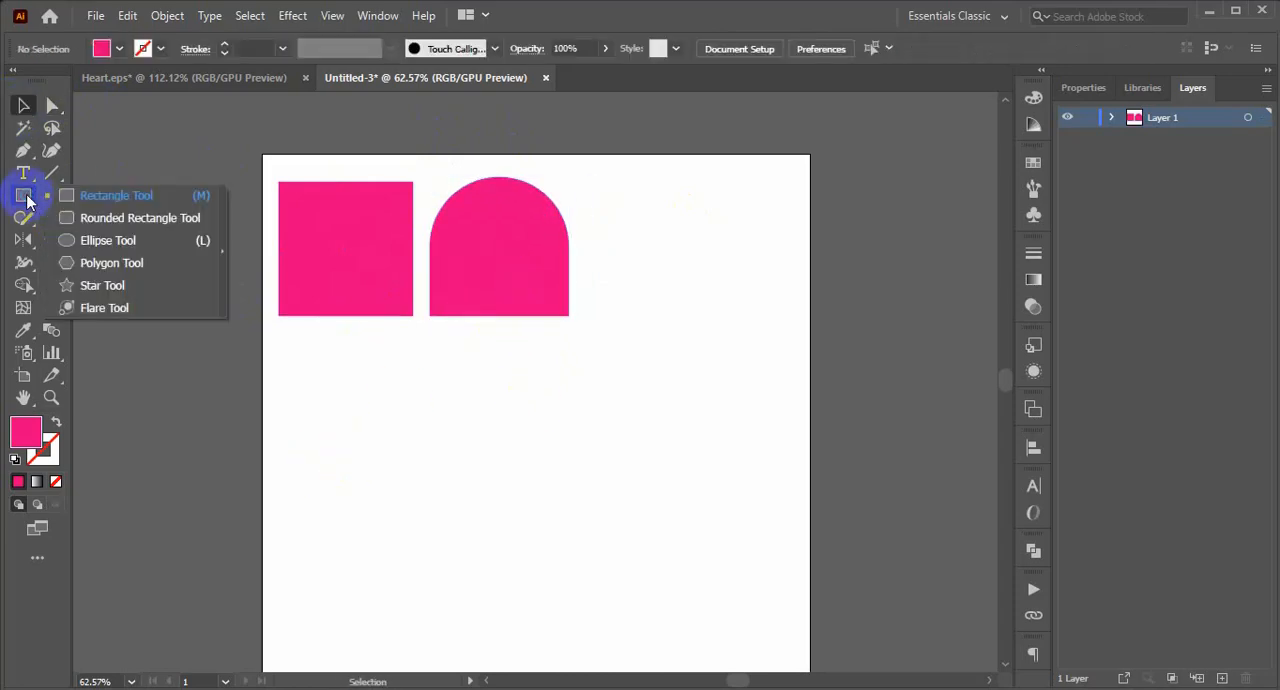
pyautogui.click(70, 245)
pyautogui.moveTo(600, 220); pyautogui.dragTo(661, 296)
pyautogui.click(22, 105)
pyautogui.click(700, 409)
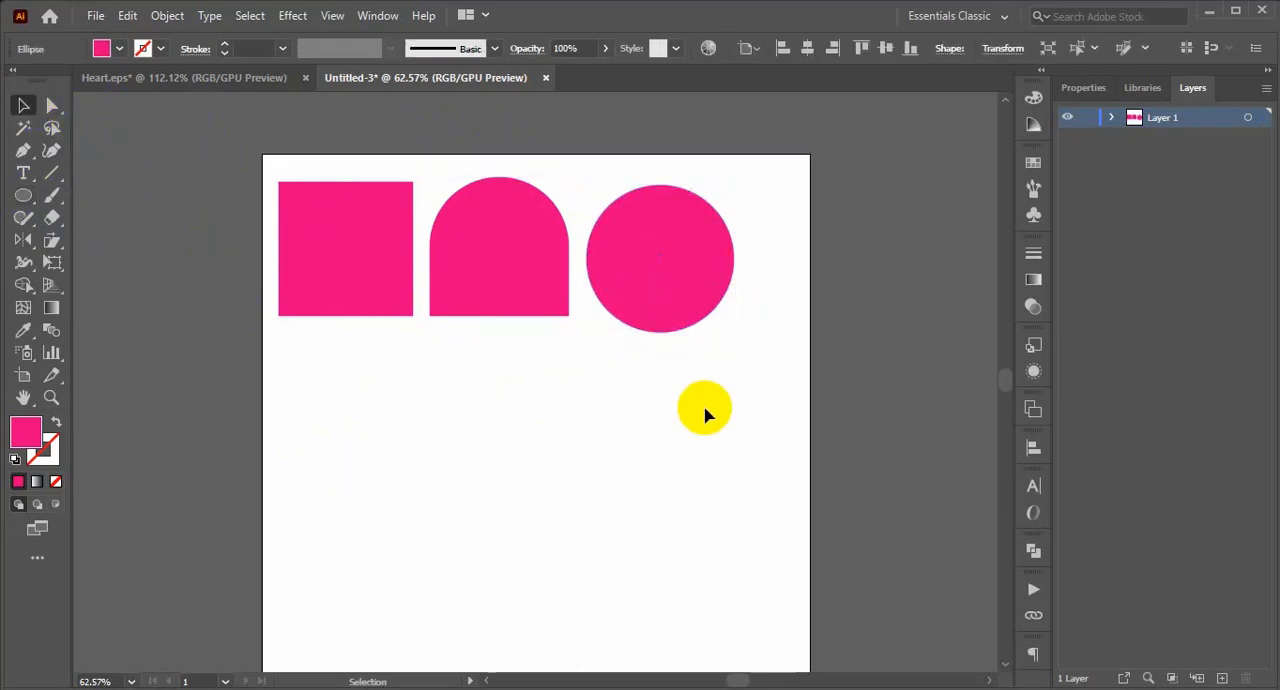
# Draw an upright triangle with the Polygon tool below the square.
pyautogui.click(23, 203)
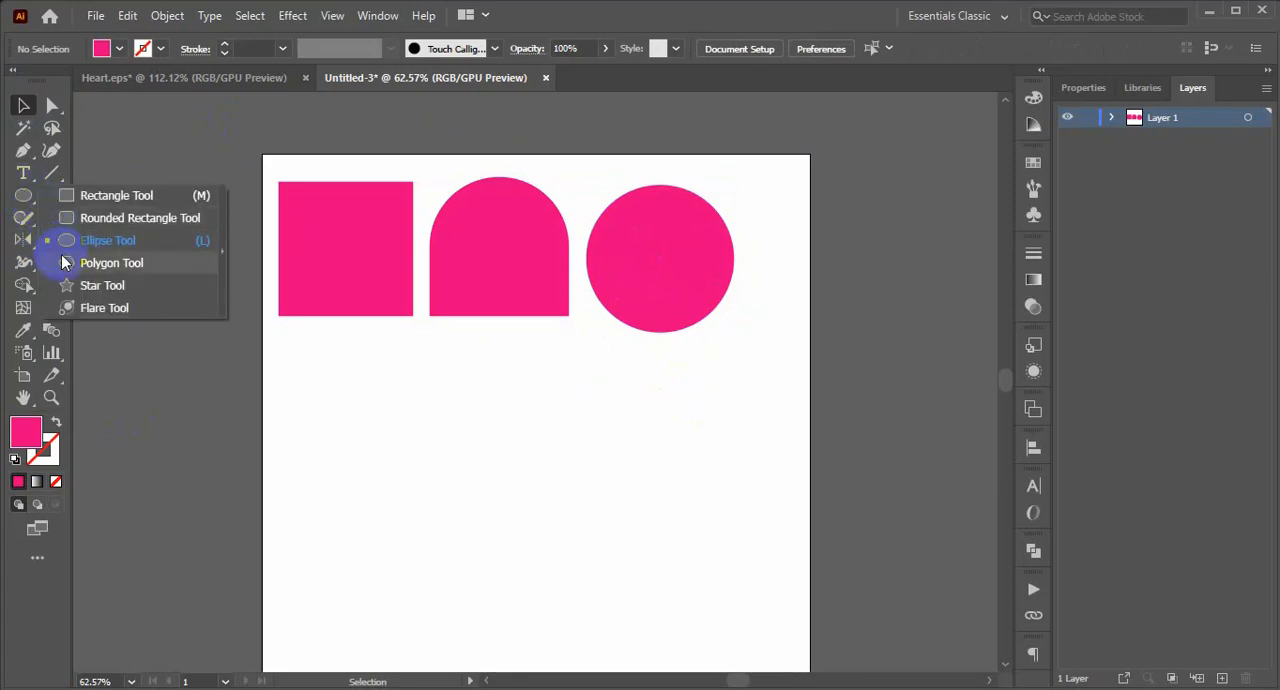
pyautogui.click(65, 260)
pyautogui.moveTo(333, 416); pyautogui.dragTo(367, 451)
pyautogui.click(23, 106)
pyautogui.click(526, 524)
pyautogui.click(510, 490)
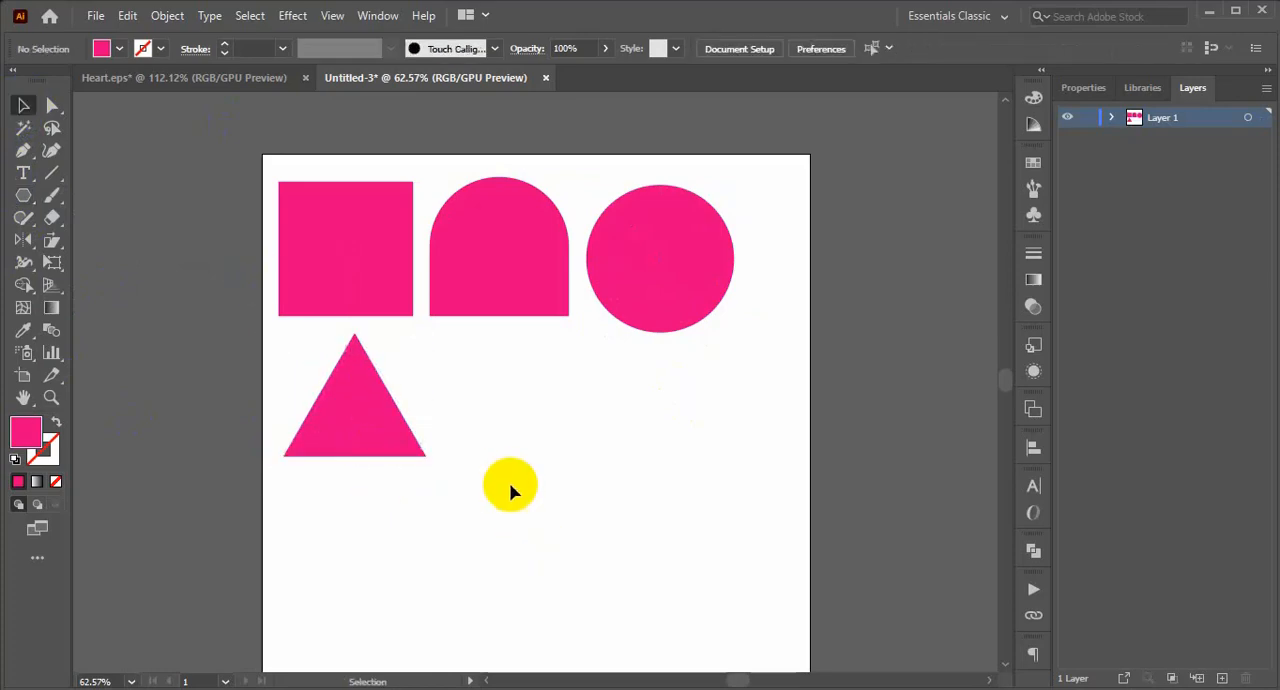
pyautogui.click(23, 195)
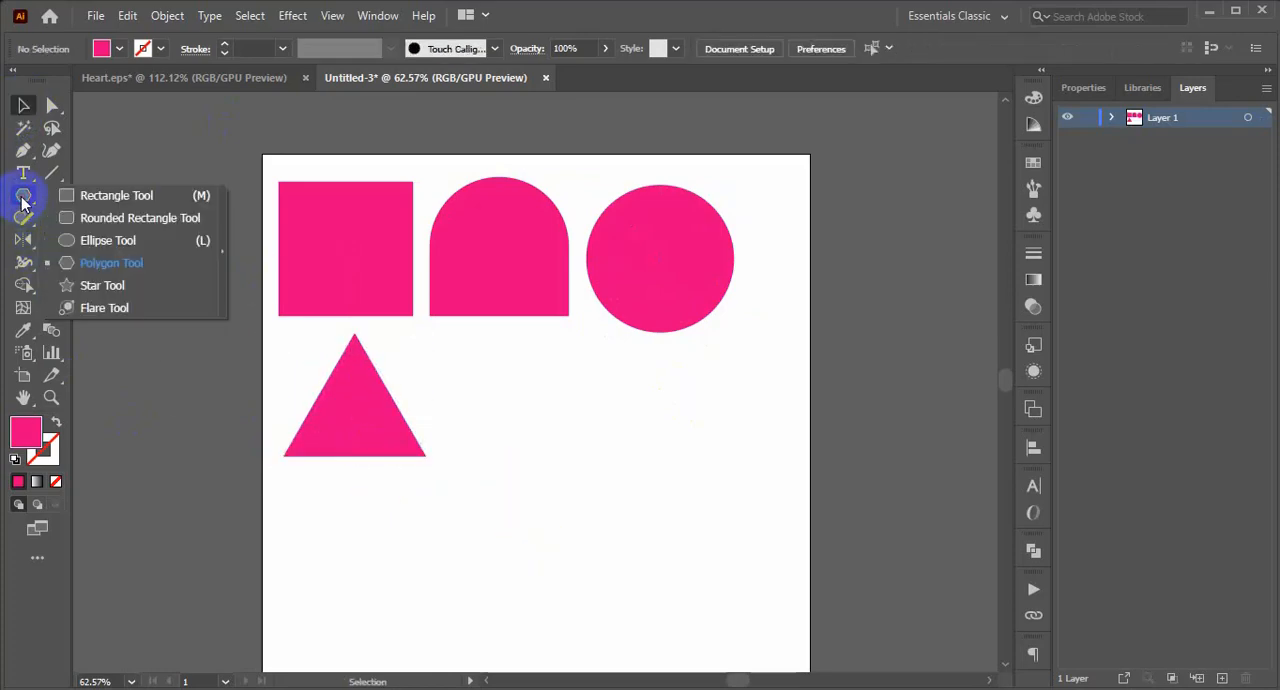
pyautogui.click(80, 258)
pyautogui.moveTo(480, 331); pyautogui.dragTo(526, 466)
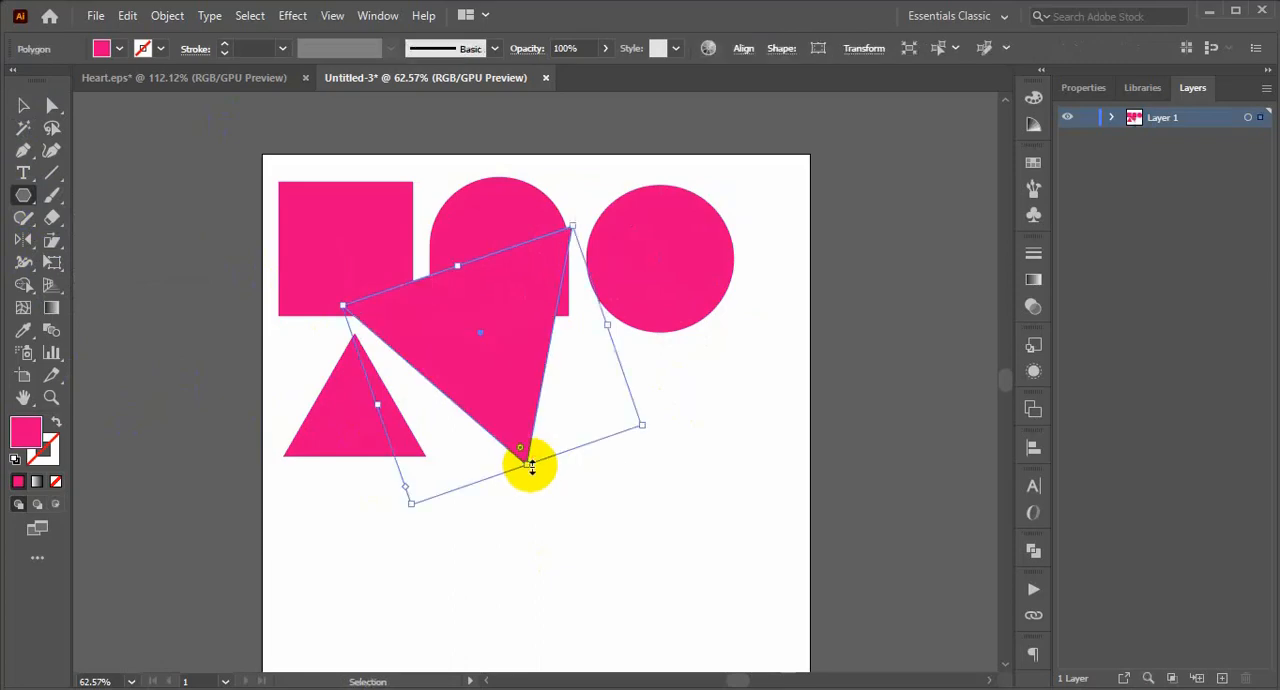
pyautogui.hotkey('ctrl', 'z')
# Draw a tall vertical ellipse on the empty area beside the triangle.
pyautogui.click(23, 195)
pyautogui.click(63, 237)
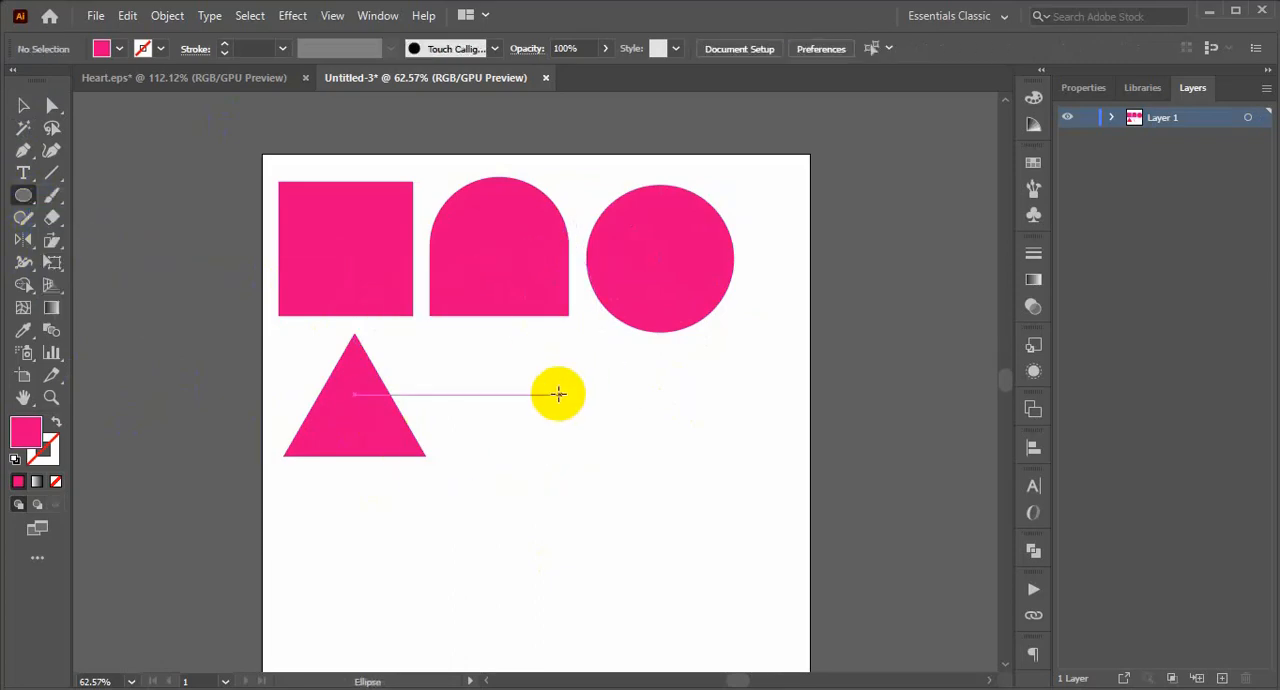
pyautogui.moveTo(497, 367); pyautogui.dragTo(634, 579)
pyautogui.click(22, 106)
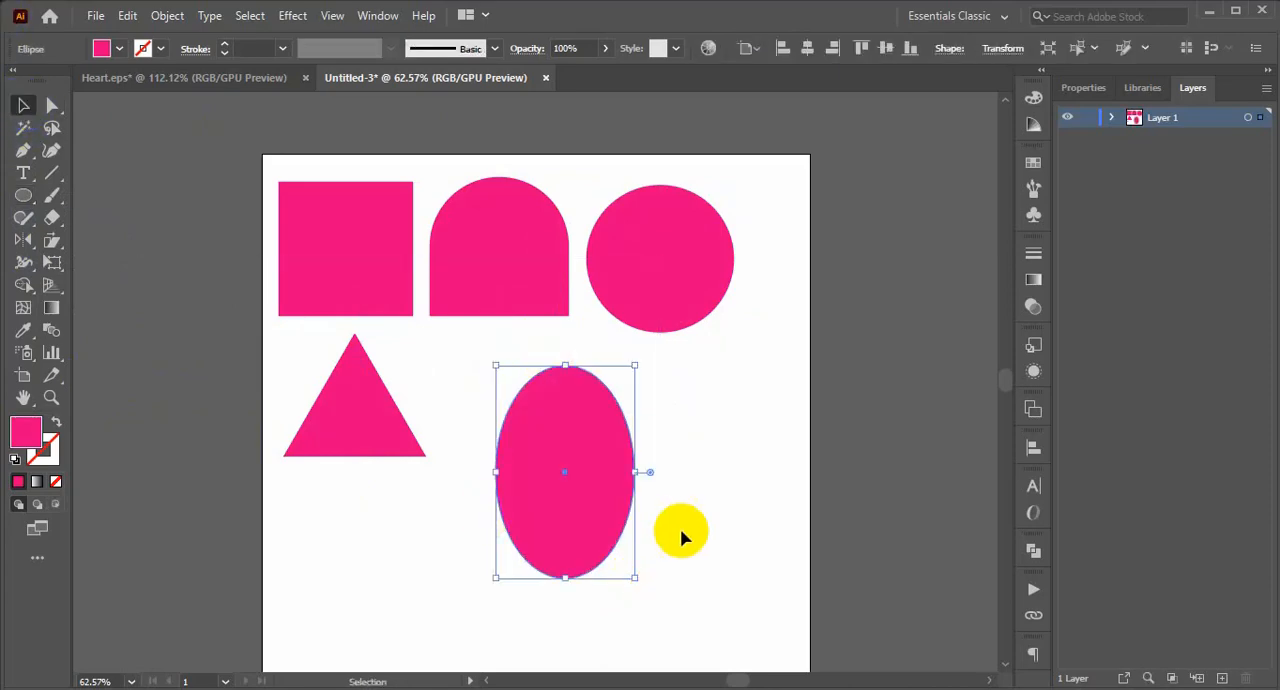
pyautogui.click(680, 528)
# Move the ellipse directly below the arch shape, leaving a small gap between it and the triangle.
pyautogui.moveTo(589, 523); pyautogui.dragTo(523, 490)
pyautogui.click(677, 505)
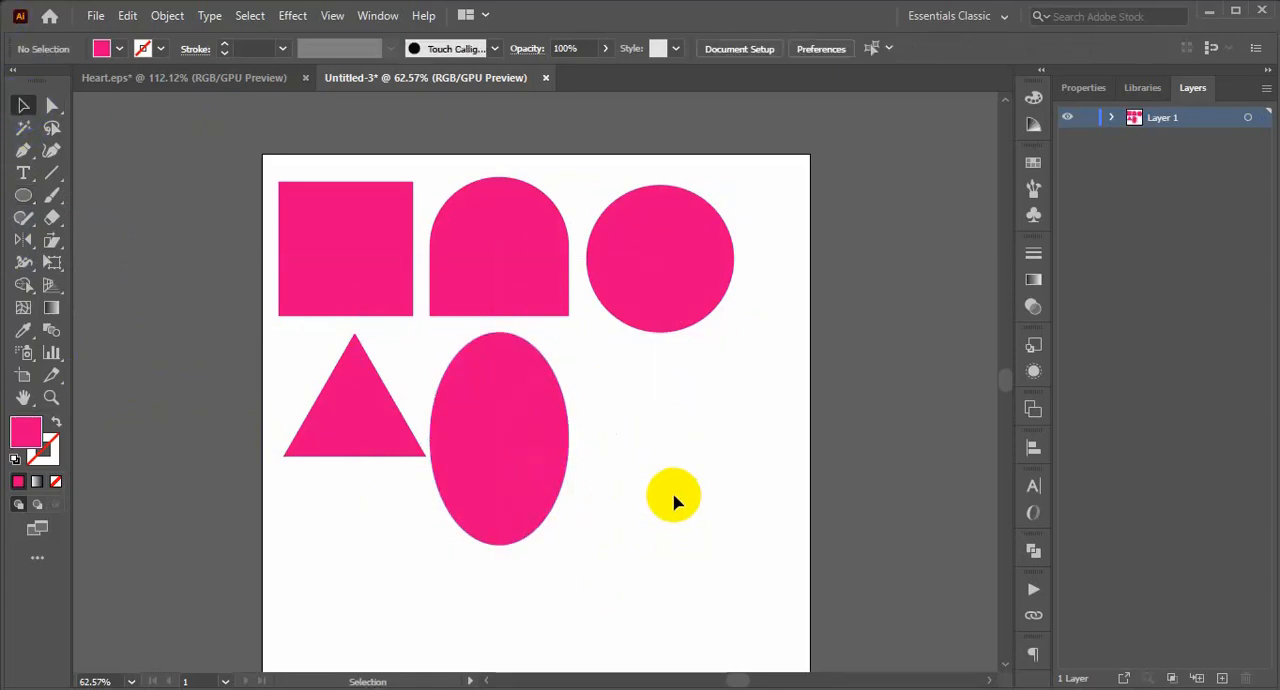
pyautogui.moveTo(503, 443); pyautogui.dragTo(520, 443)
pyautogui.click(705, 452)
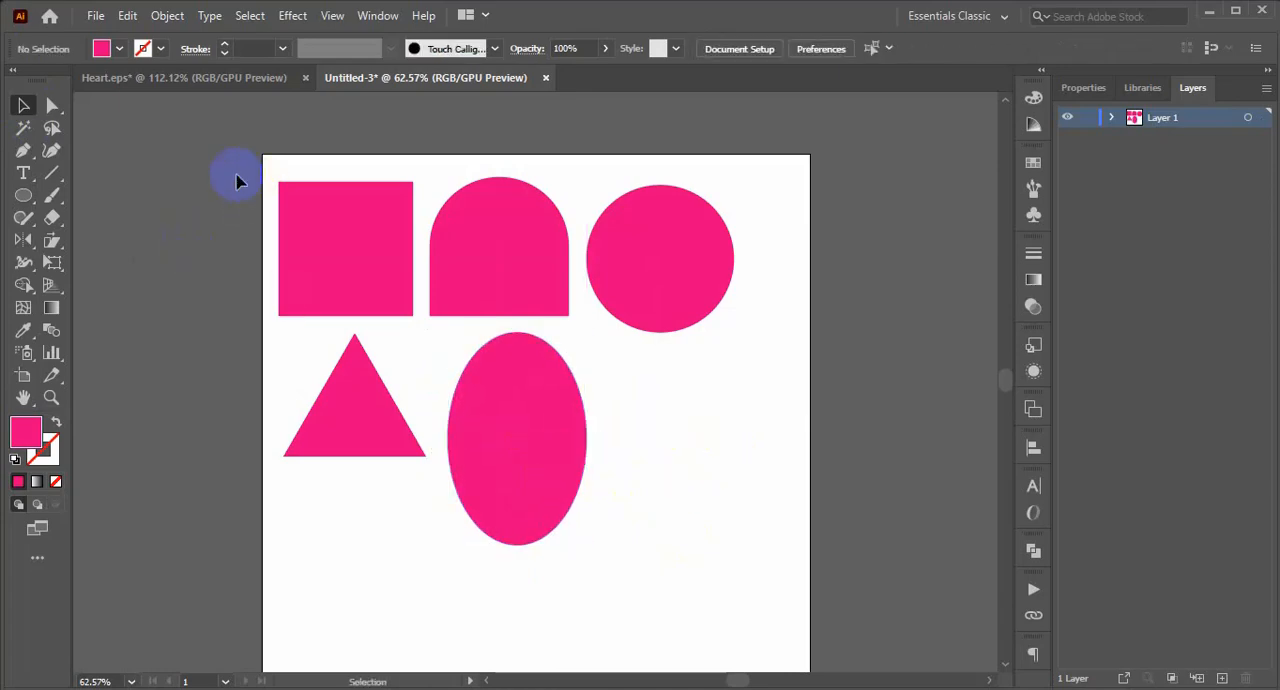
# Move all five basic shapes together off the artboard, above its upper-right corner.
pyautogui.moveTo(237, 177); pyautogui.dragTo(786, 586)
pyautogui.scroll(3, 709, 533)
pyautogui.moveTo(641, 388); pyautogui.dragTo(687, 180)
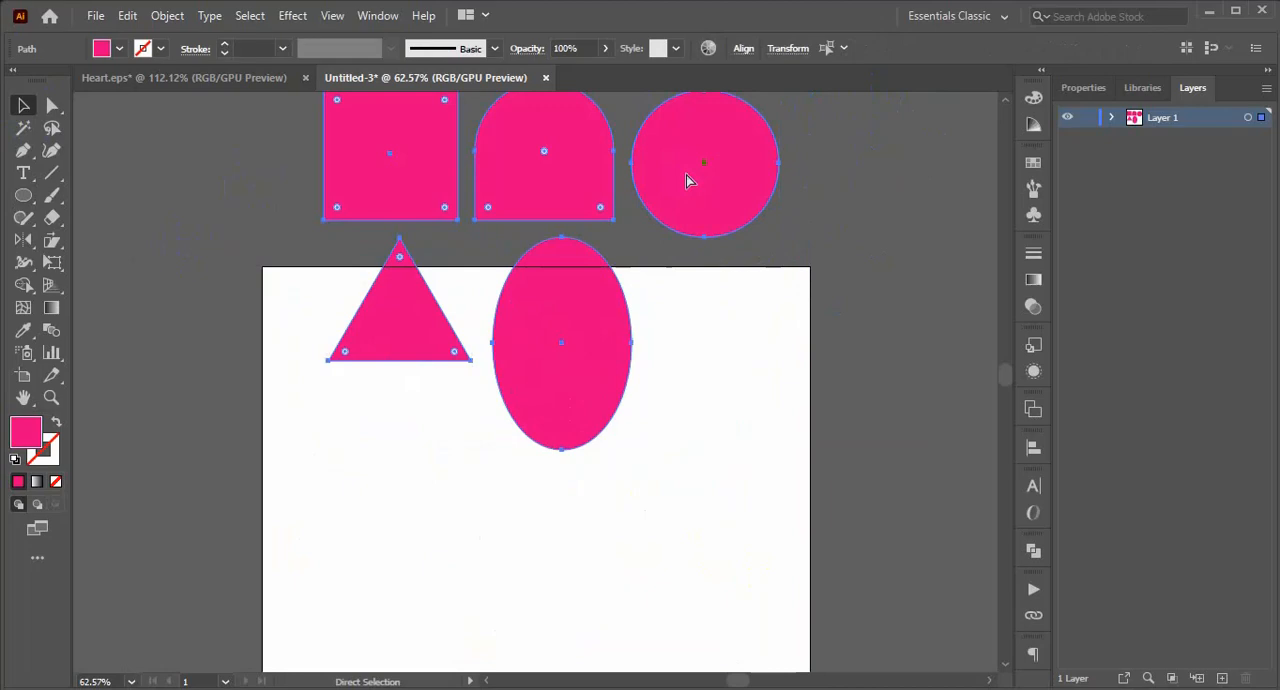
pyautogui.hotkey('ctrl', '-')
pyautogui.hotkey('ctrl', '-')
pyautogui.moveTo(607, 349); pyautogui.dragTo(770, 279)
pyautogui.click(857, 388)
pyautogui.moveTo(883, 160); pyautogui.dragTo(580, 378)
pyautogui.moveTo(685, 399); pyautogui.dragTo(700, 352)
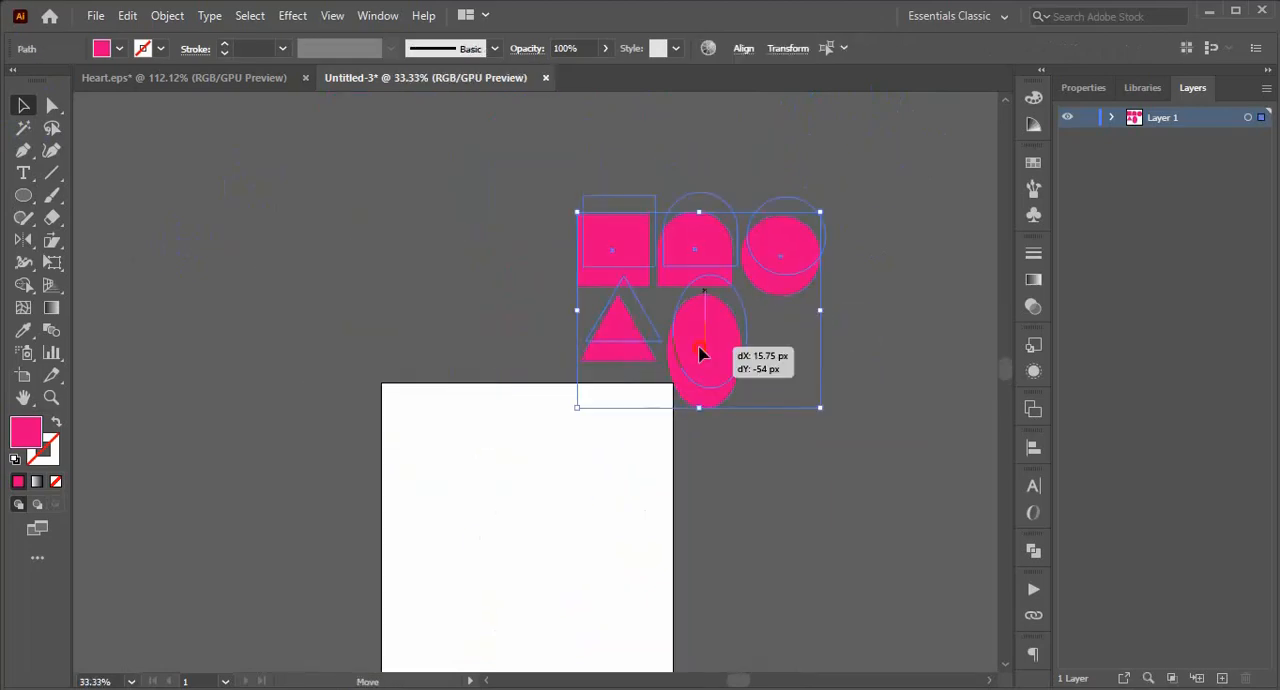
pyautogui.click(786, 452)
# Place a copy of the square on the upper part of the artboard, keeping the original outside.
pyautogui.click(603, 196)
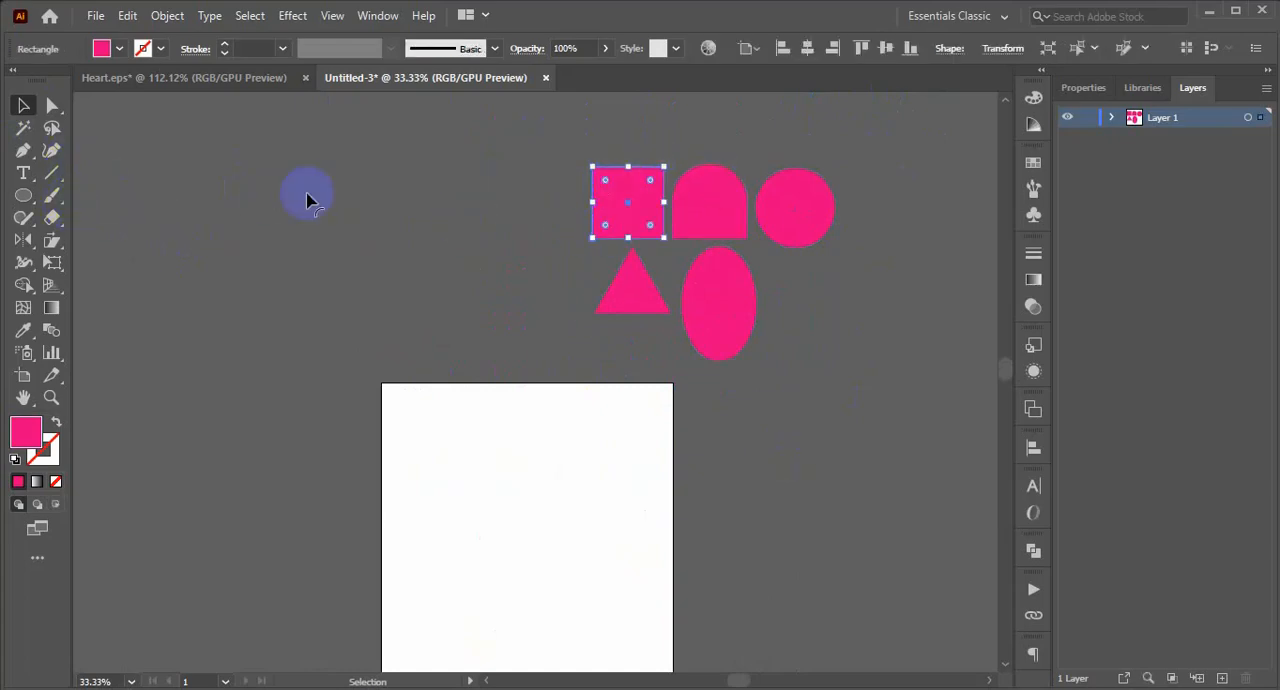
pyautogui.moveTo(621, 197); pyautogui.dragTo(488, 448)
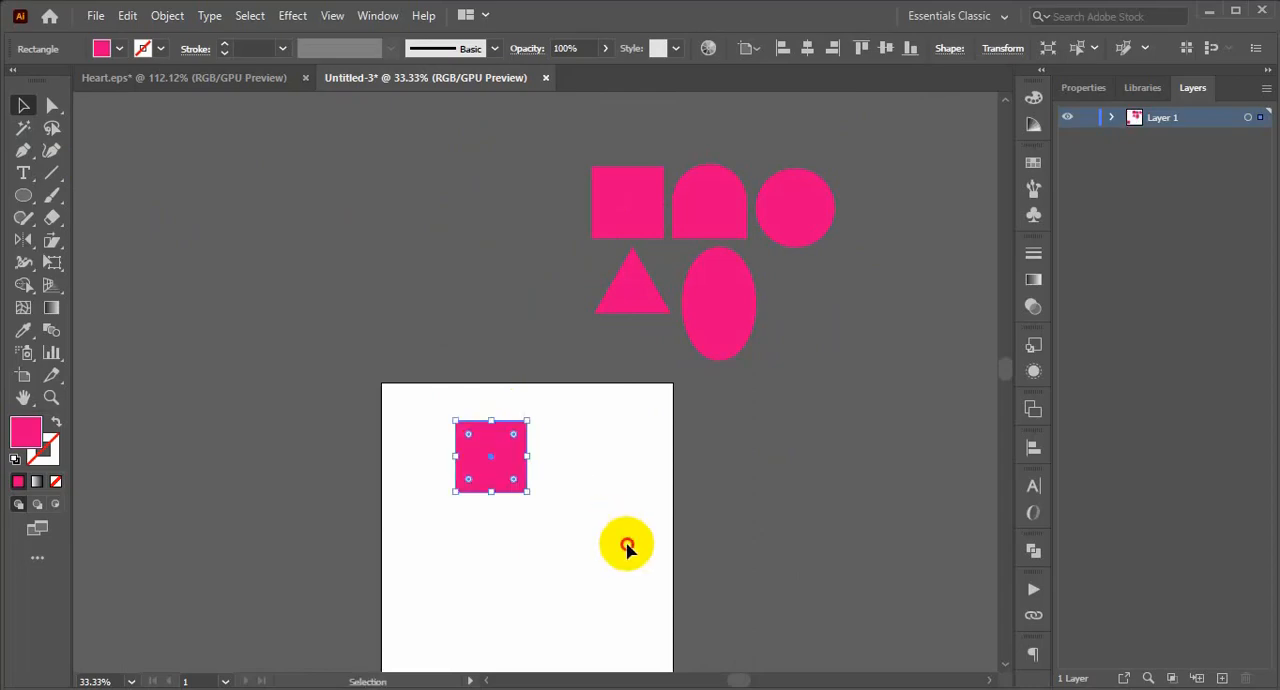
pyautogui.click(623, 537)
# Enlarge the copied square proportionally and rotate it 45 degrees into a diamond.
pyautogui.moveTo(543, 486); pyautogui.dragTo(680, 580)
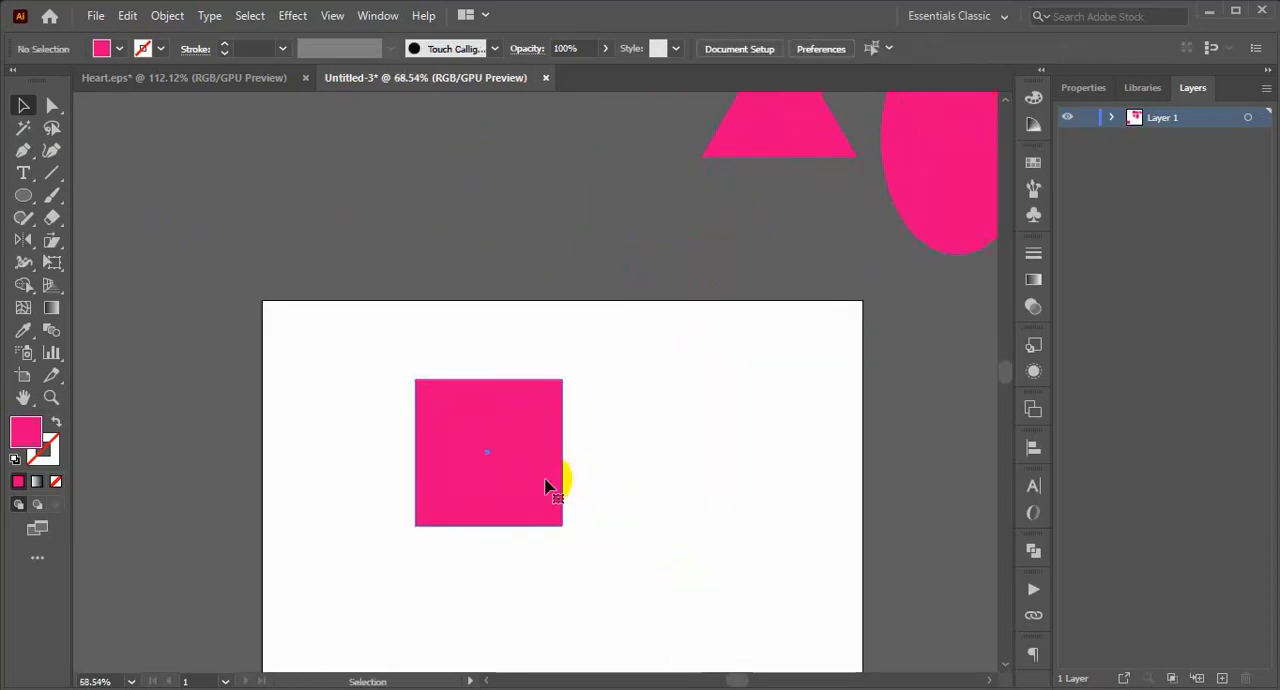
pyautogui.click(561, 520)
pyautogui.moveTo(565, 522); pyautogui.dragTo(597, 561)
pyautogui.click(627, 405)
pyautogui.moveTo(568, 455); pyautogui.dragTo(568, 452)
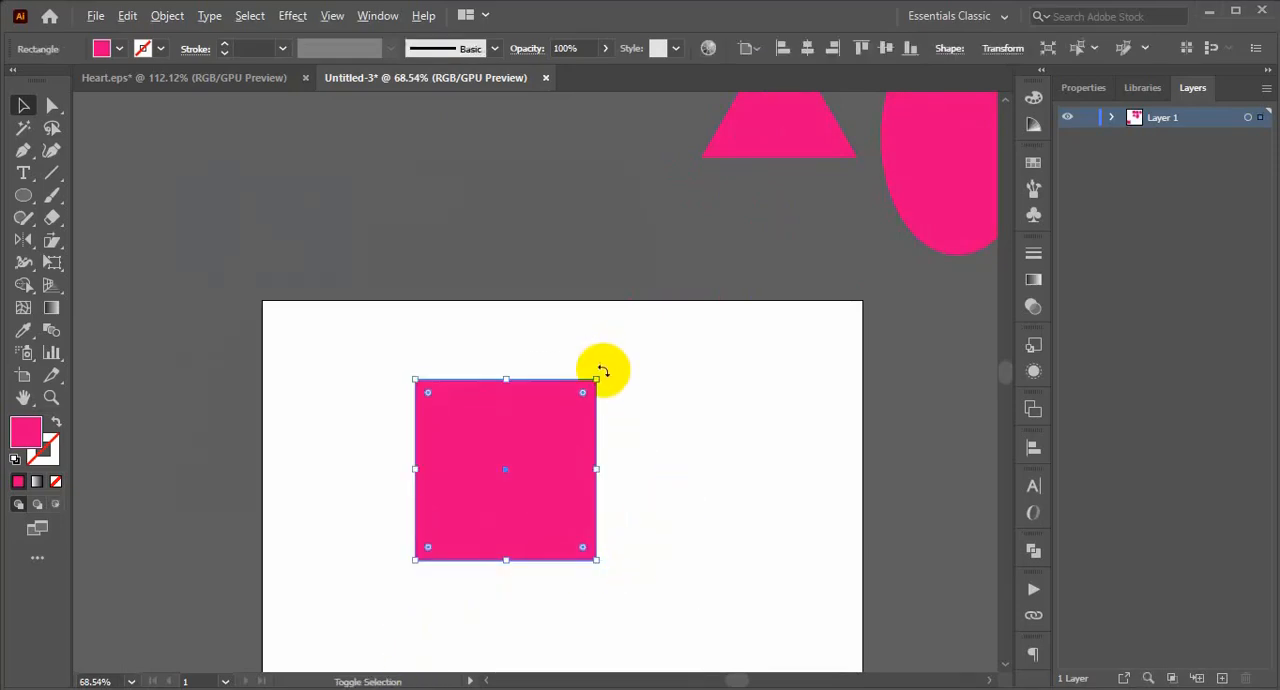
pyautogui.moveTo(603, 371); pyautogui.dragTo(620, 481)
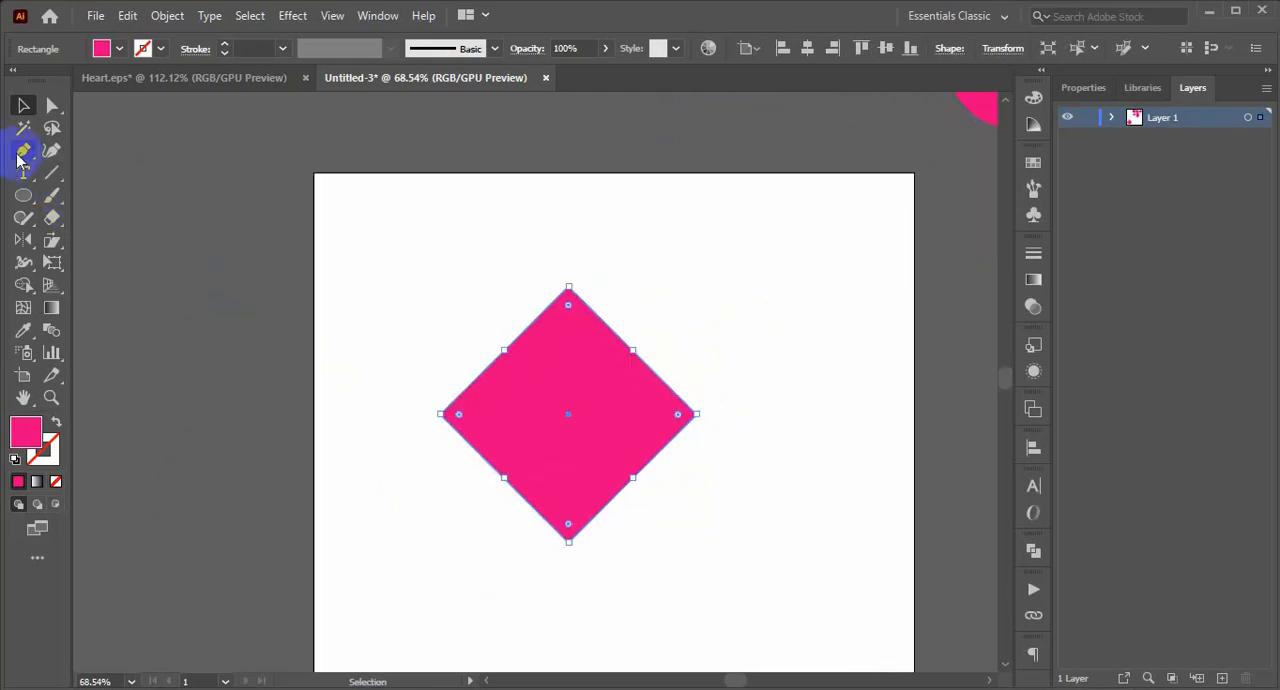
# Bend the diamond's upper-right edge outward into a round arc with the Pen tool and place a horizontal guide at the arc's top.
pyautogui.click(23, 151)
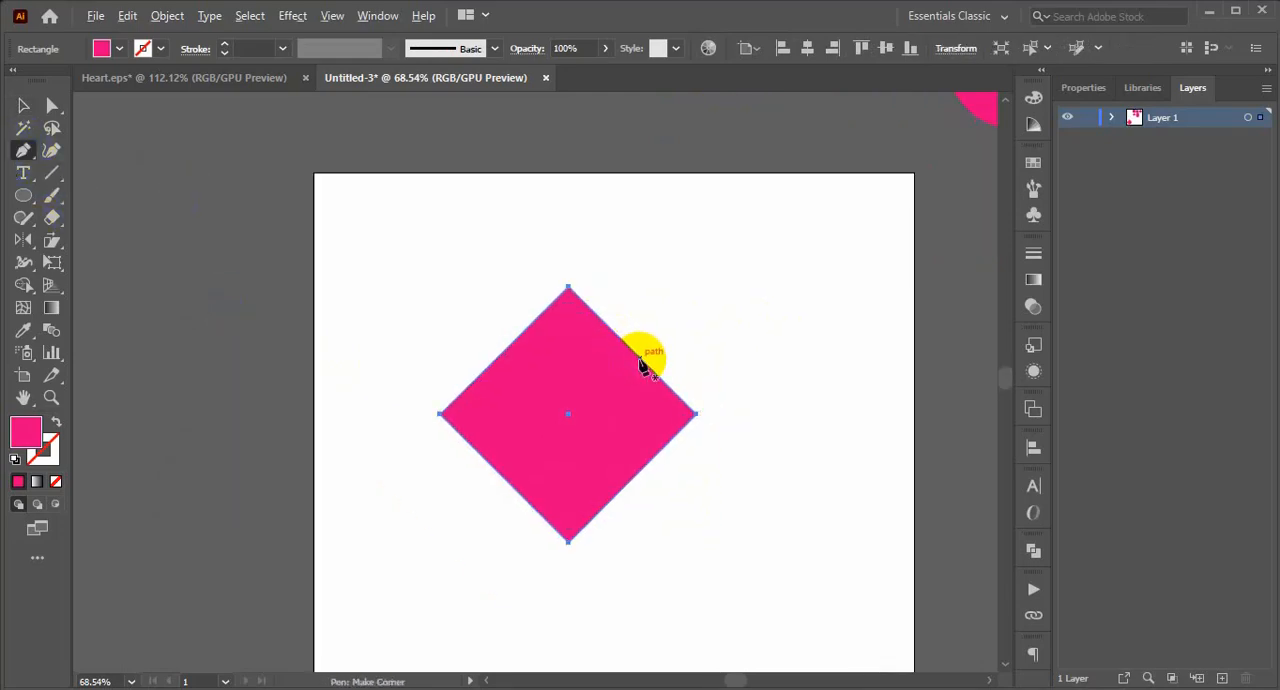
pyautogui.moveTo(641, 362); pyautogui.dragTo(707, 290)
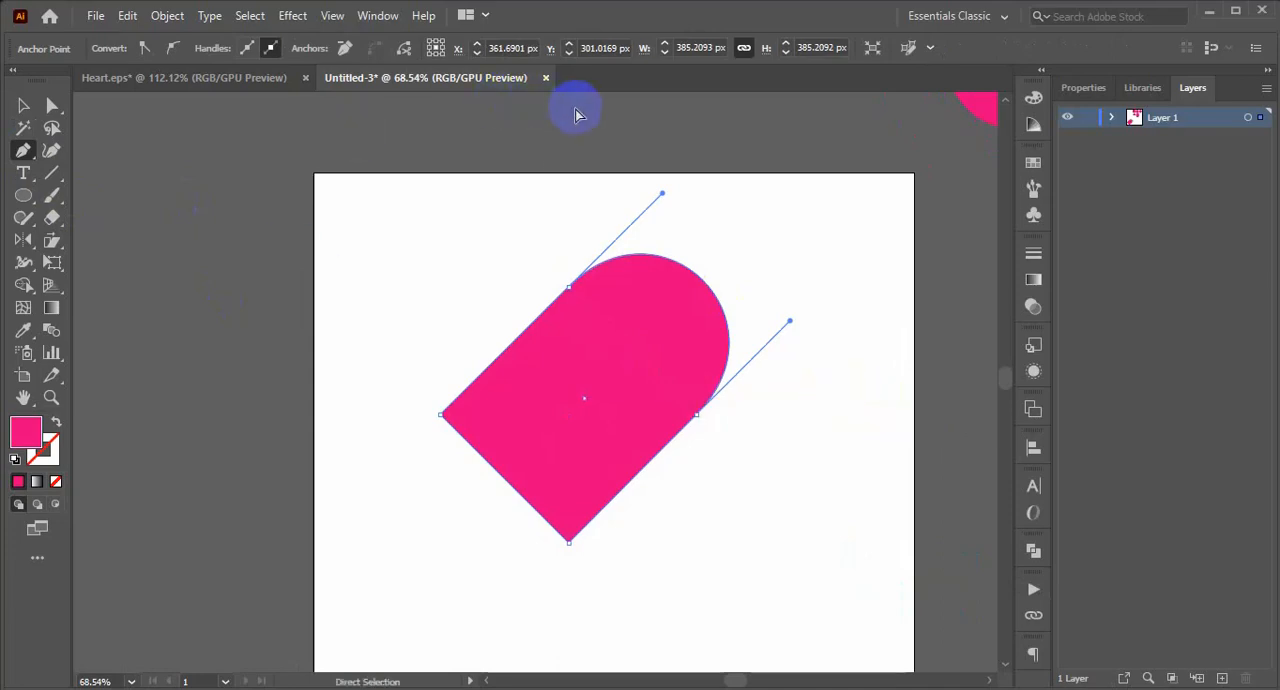
pyautogui.hotkey('ctrl', 'r')
pyautogui.moveTo(650, 99); pyautogui.dragTo(711, 254)
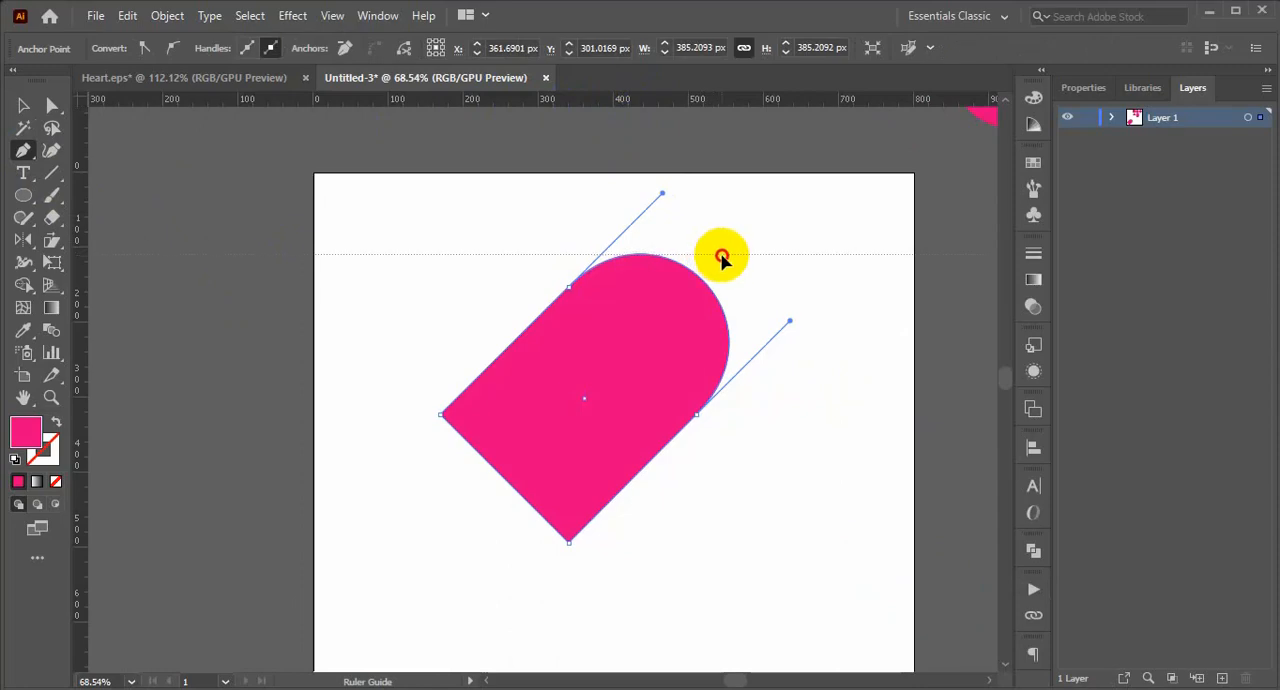
pyautogui.moveTo(722, 257); pyautogui.dragTo(722, 255)
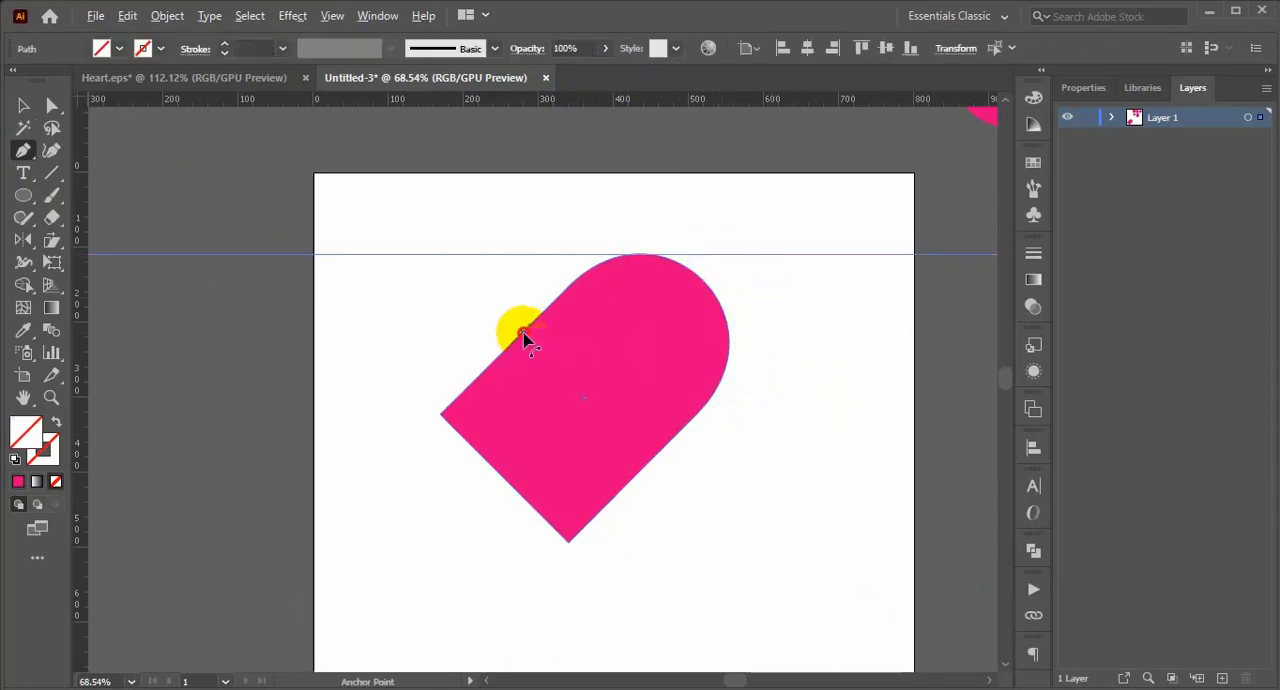
# Bend the diamond's upper-left edge outward into a matching arc up to the guide, completing a heart.
pyautogui.moveTo(504, 320); pyautogui.dragTo(446, 260)
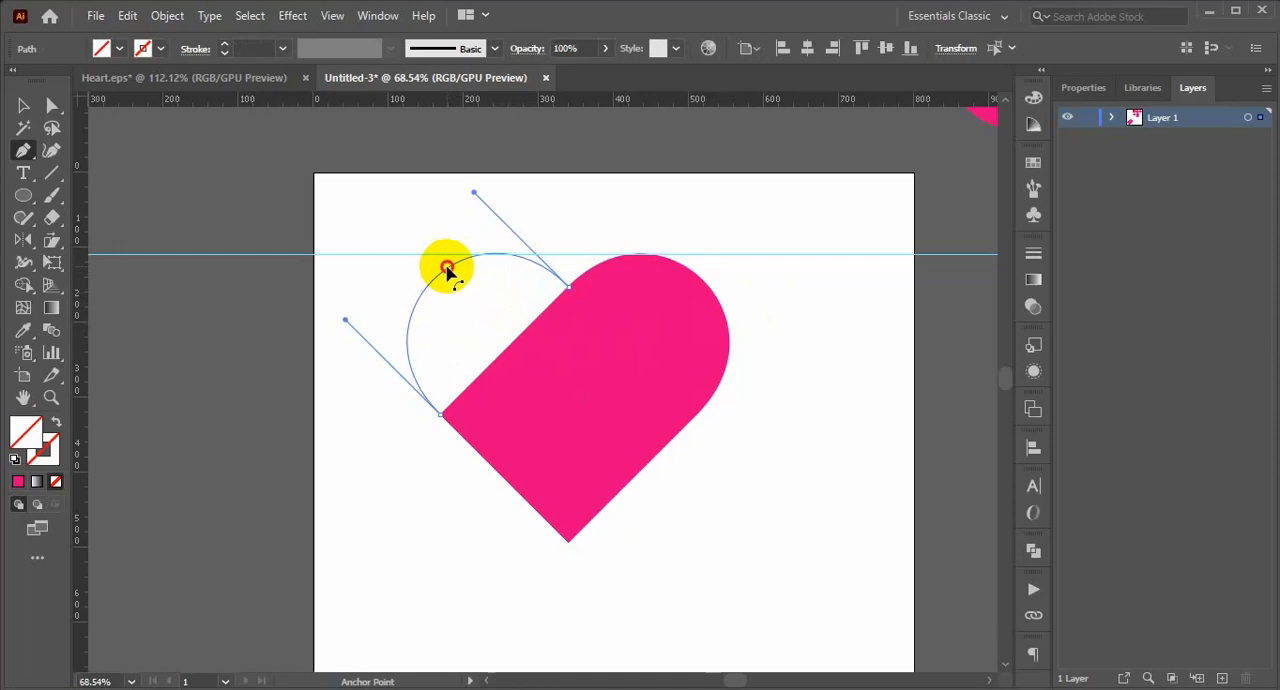
pyautogui.moveTo(447, 271); pyautogui.dragTo(448, 272)
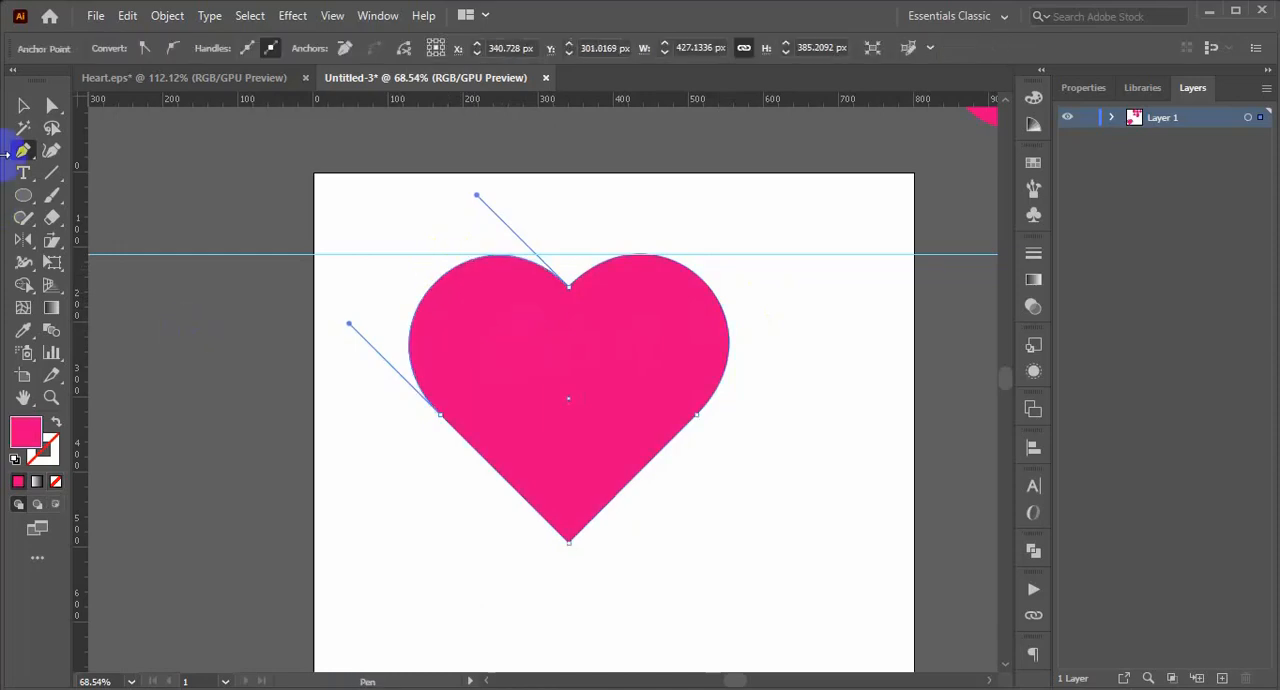
# Move the finished heart off the artboard to the empty area on its left side.
pyautogui.moveTo(757, 389); pyautogui.dragTo(554, 596)
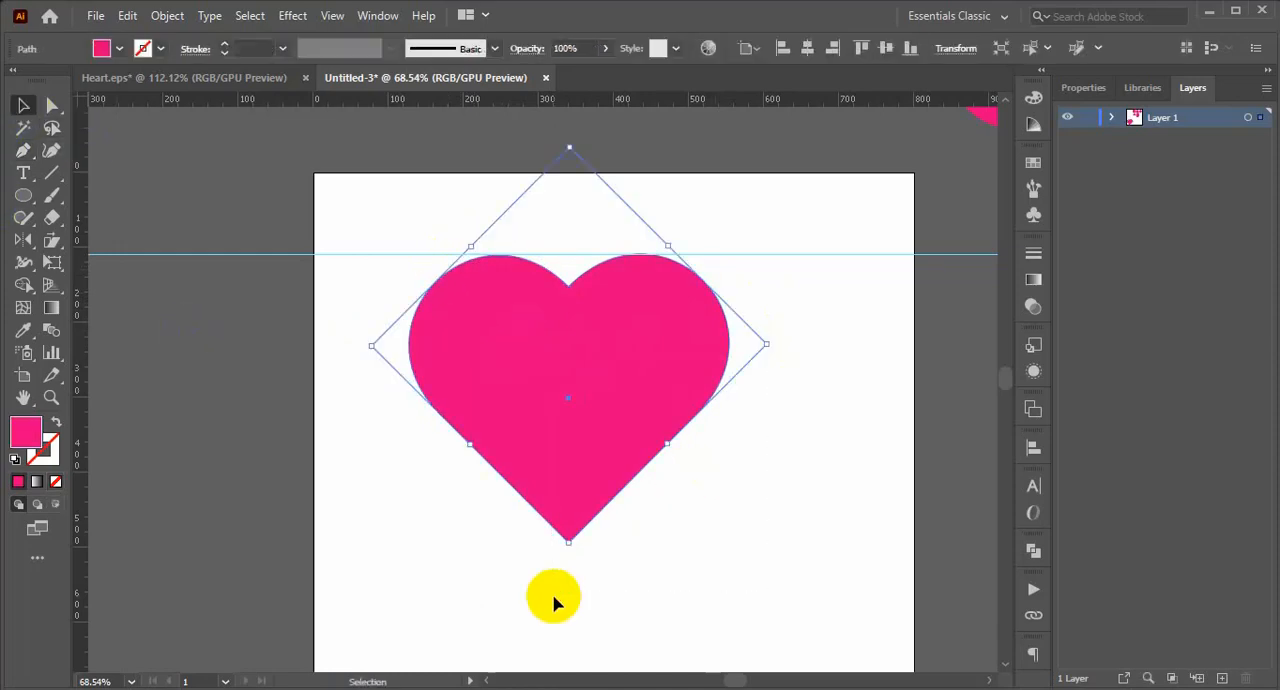
pyautogui.hotkey('ctrl', '-')
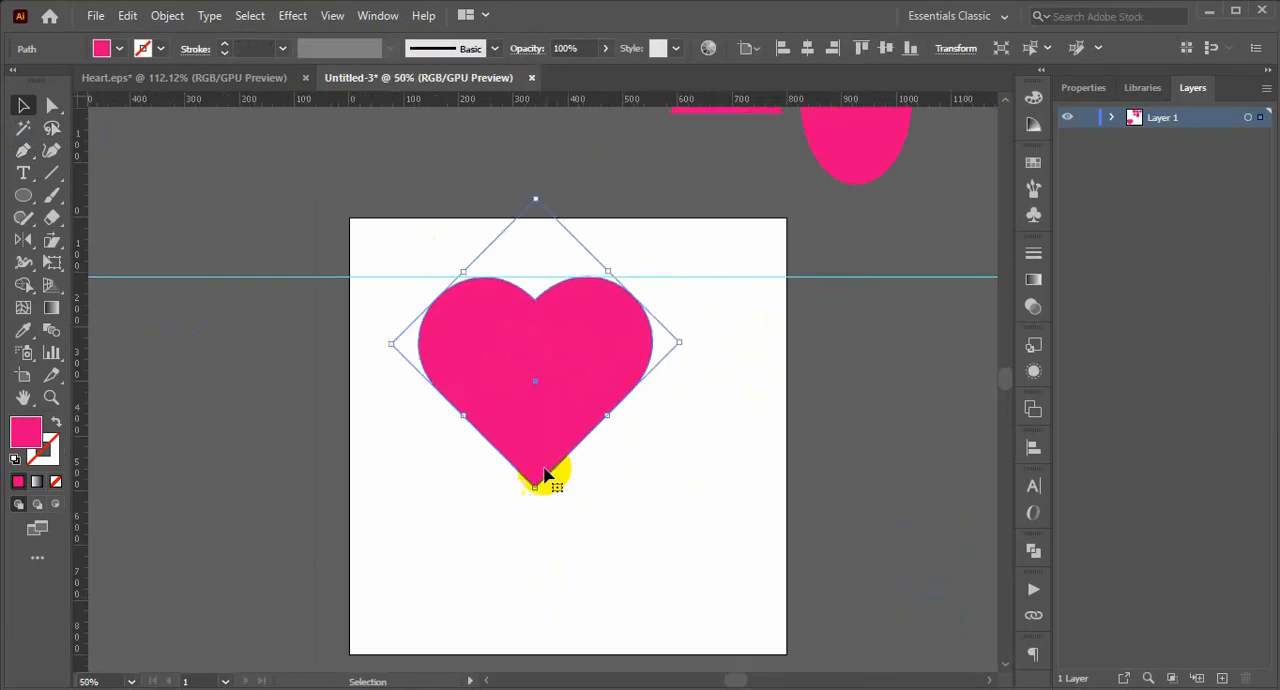
pyautogui.moveTo(527, 407)
pyautogui.mouseDown()
pyautogui.moveTo(164, 449)
pyautogui.moveTo(171, 409)
pyautogui.mouseUp()
pyautogui.click(515, 448)
pyautogui.scroll(1, 669, 486)
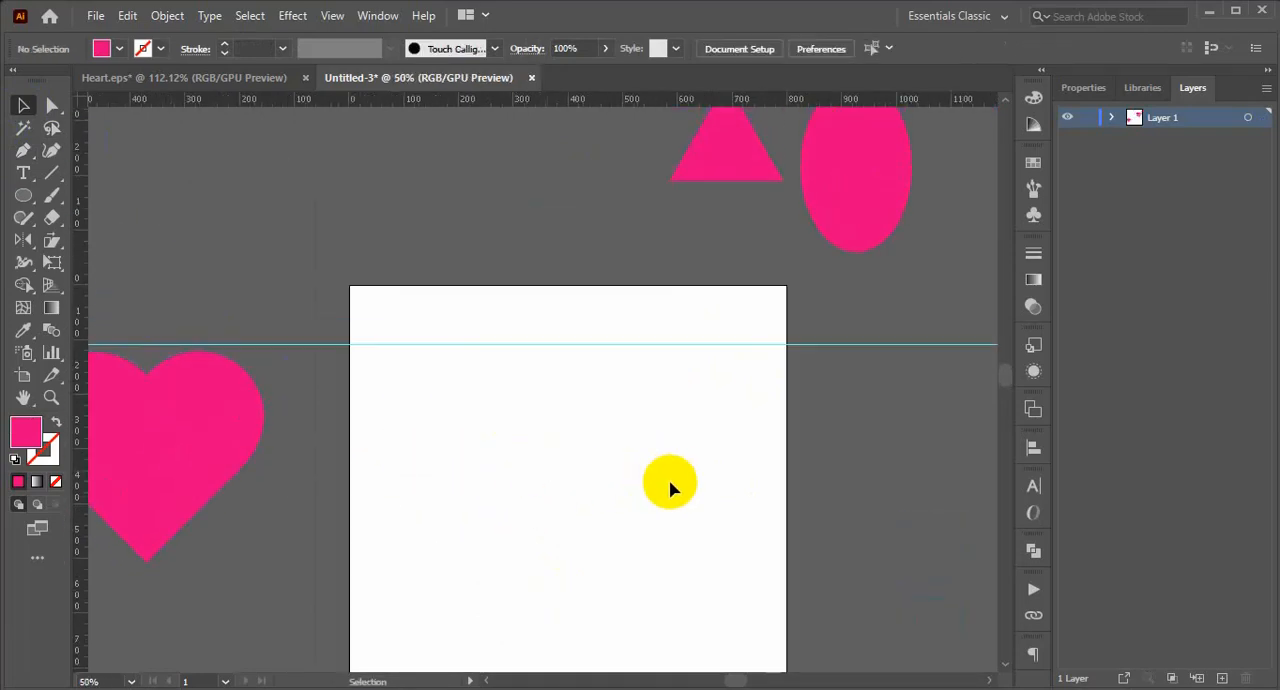
# Draw a tall rectangle on the artboard, below the guide.
pyautogui.hotkey('ctrl', '-')
pyautogui.press('m')
pyautogui.moveTo(472, 382)
pyautogui.mouseDown()
pyautogui.moveTo(498, 504)
pyautogui.moveTo(544, 518)
pyautogui.moveTo(540, 541)
pyautogui.moveTo(554, 543)
pyautogui.moveTo(555, 507)
pyautogui.mouseUp()
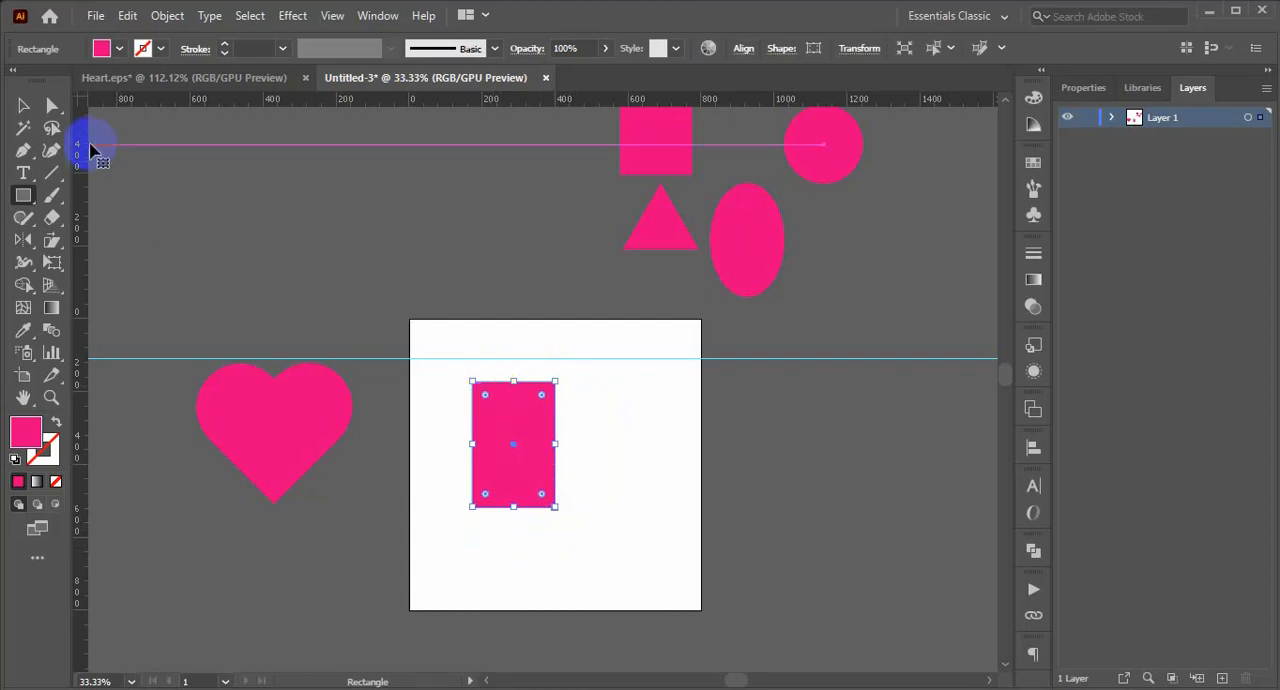
# Fully round the two top corners of the tall rectangle into an arch.
pyautogui.click(52, 105)
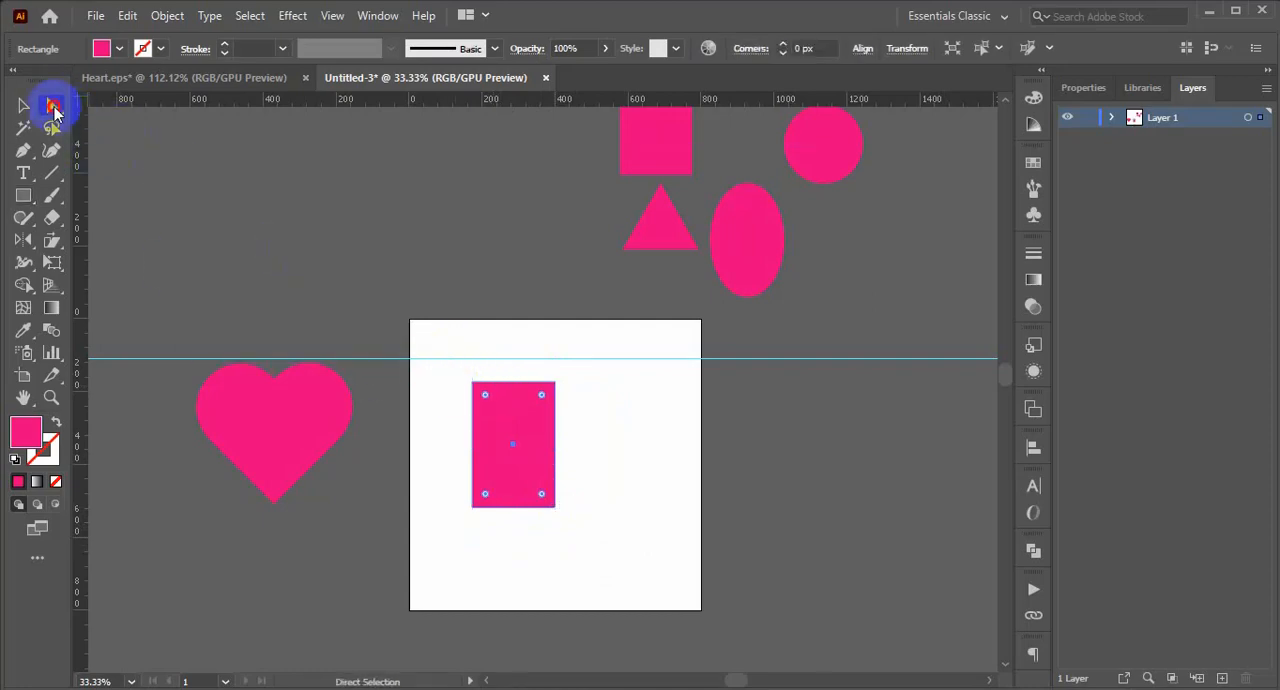
pyautogui.click(457, 366)
pyautogui.click(543, 397)
pyautogui.moveTo(543, 397); pyautogui.dragTo(420, 596)
pyautogui.click(23, 105)
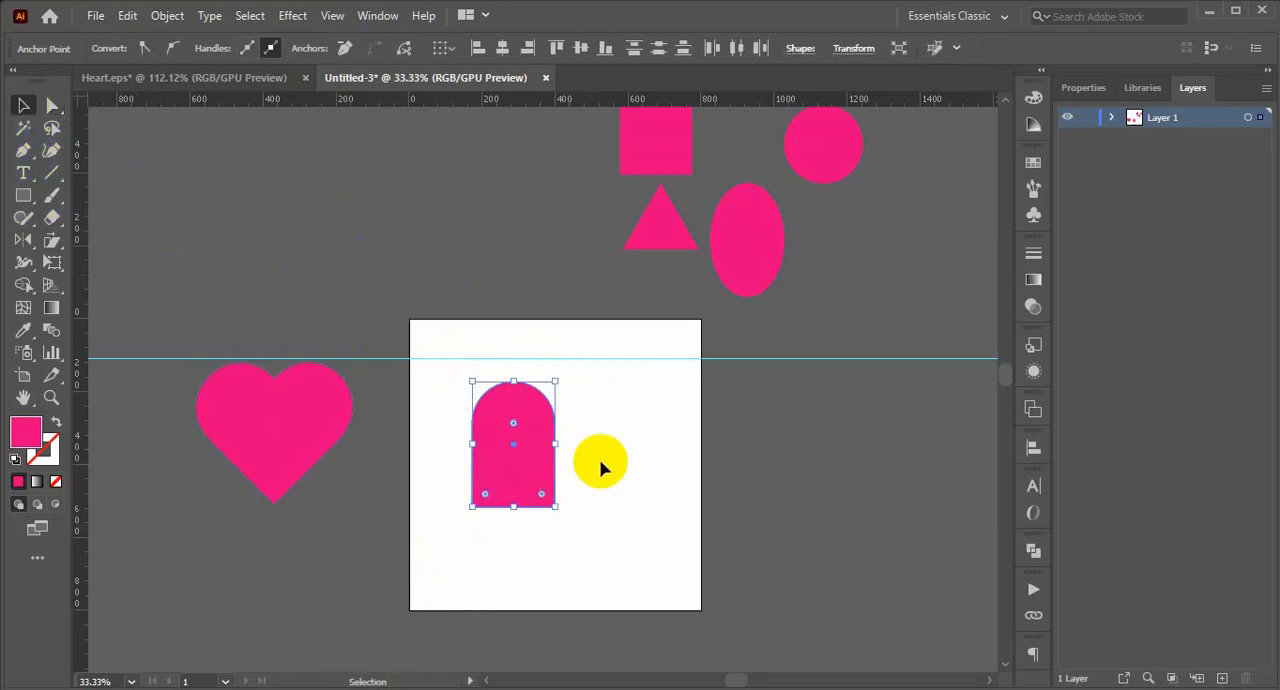
# Rotate the tall arch shape 45 degrees counterclockwise.
pyautogui.click(606, 487)
pyautogui.moveTo(602, 390); pyautogui.dragTo(518, 507)
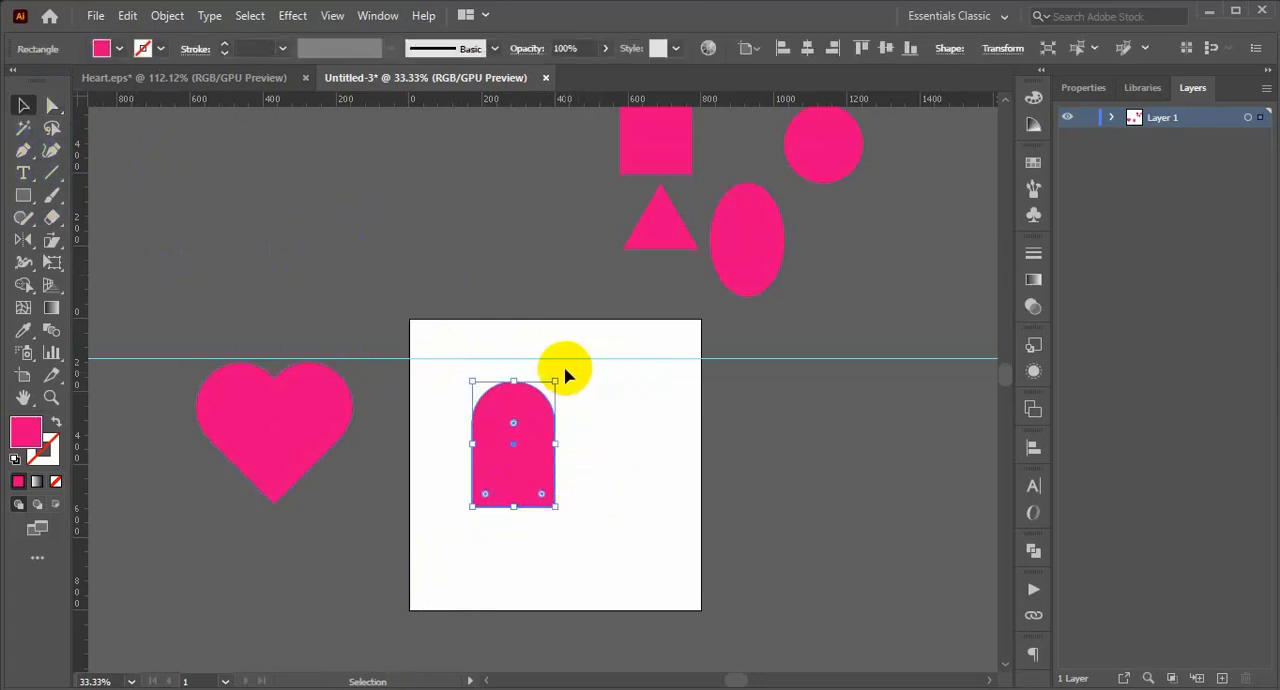
pyautogui.moveTo(562, 374); pyautogui.dragTo(500, 351)
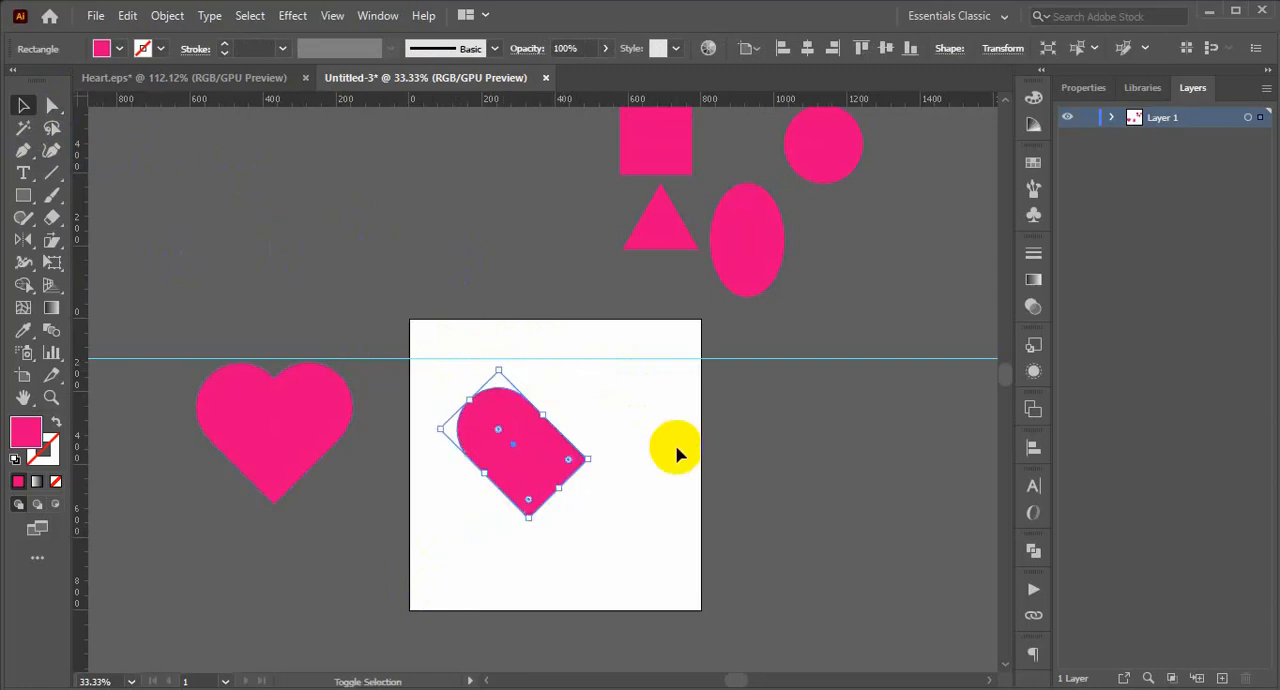
# Create a horizontally mirrored copy of the rotated arch and overlap the two arches into a heart form.
pyautogui.doubleClick(18, 244)
pyautogui.click(891, 354)
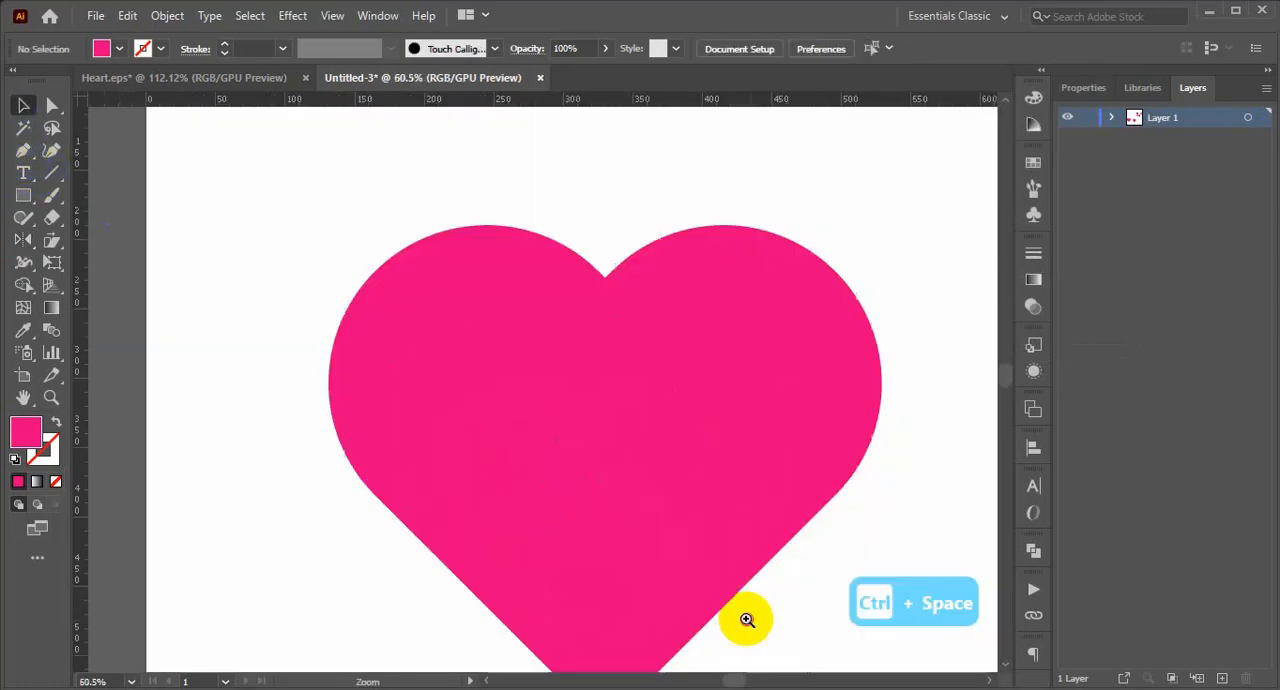
# Align the two overlapping arches by their left edges and their vertical centres.
pyautogui.moveTo(748, 615); pyautogui.dragTo(743, 360)
pyautogui.moveTo(771, 457); pyautogui.dragTo(540, 551)
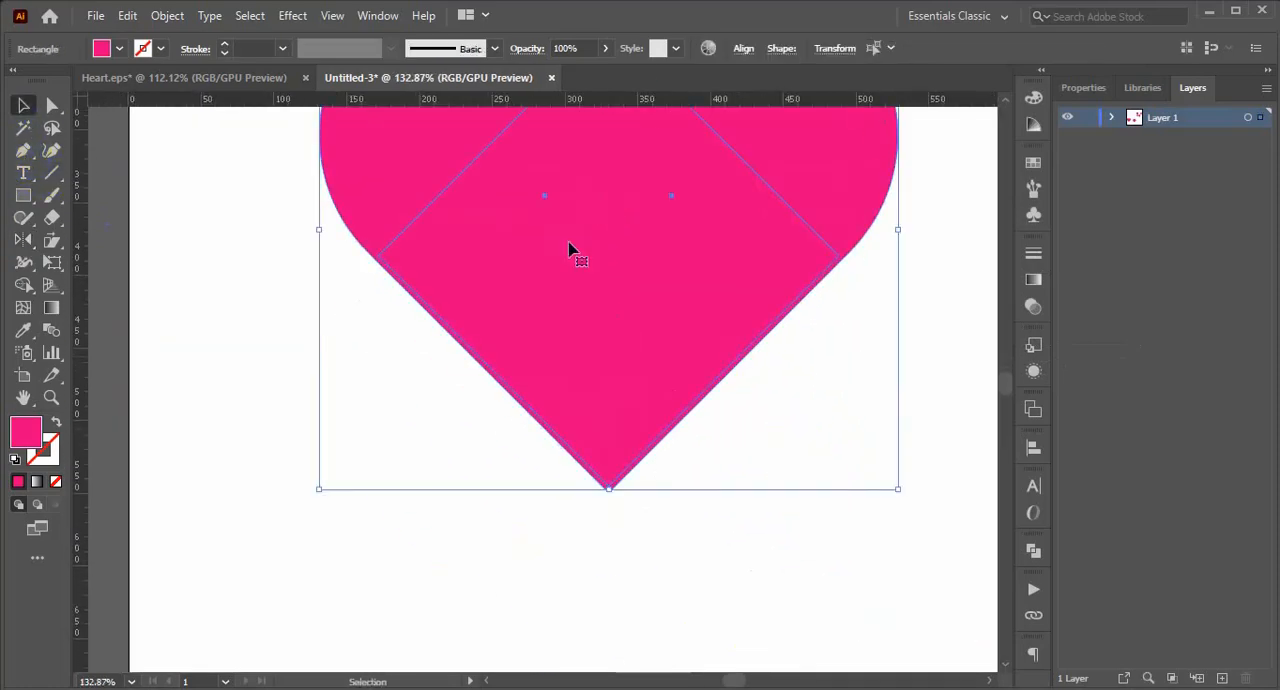
pyautogui.click(743, 49)
pyautogui.click(553, 101)
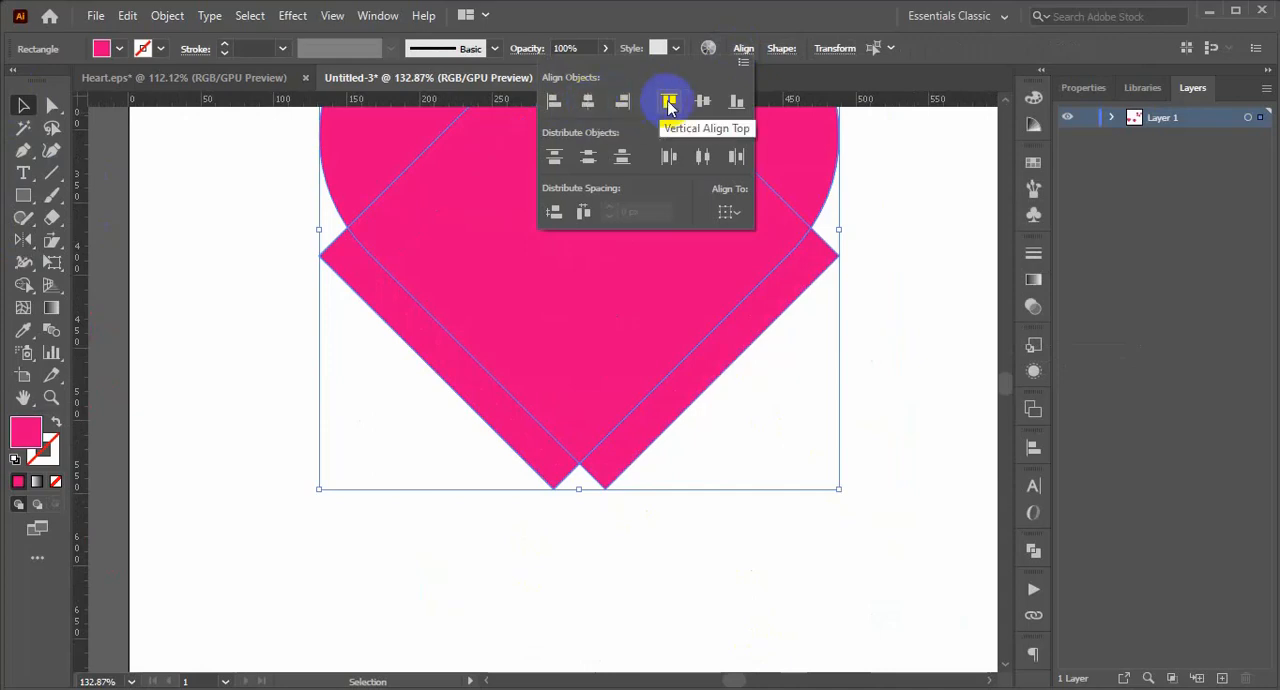
pyautogui.click(701, 103)
pyautogui.click(766, 500)
pyautogui.click(631, 546)
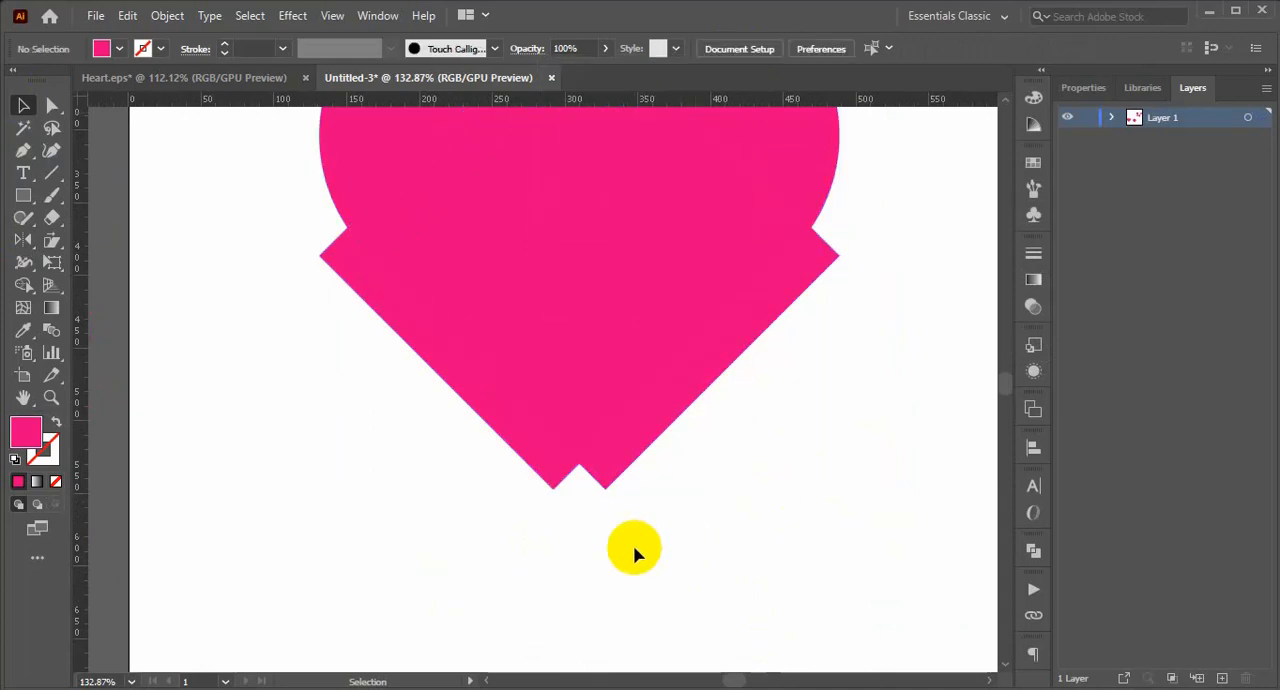
# Move the mirrored arch horizontally until the bottom tips of both arches meet in one point.
pyautogui.moveTo(553, 466); pyautogui.dragTo(605, 469)
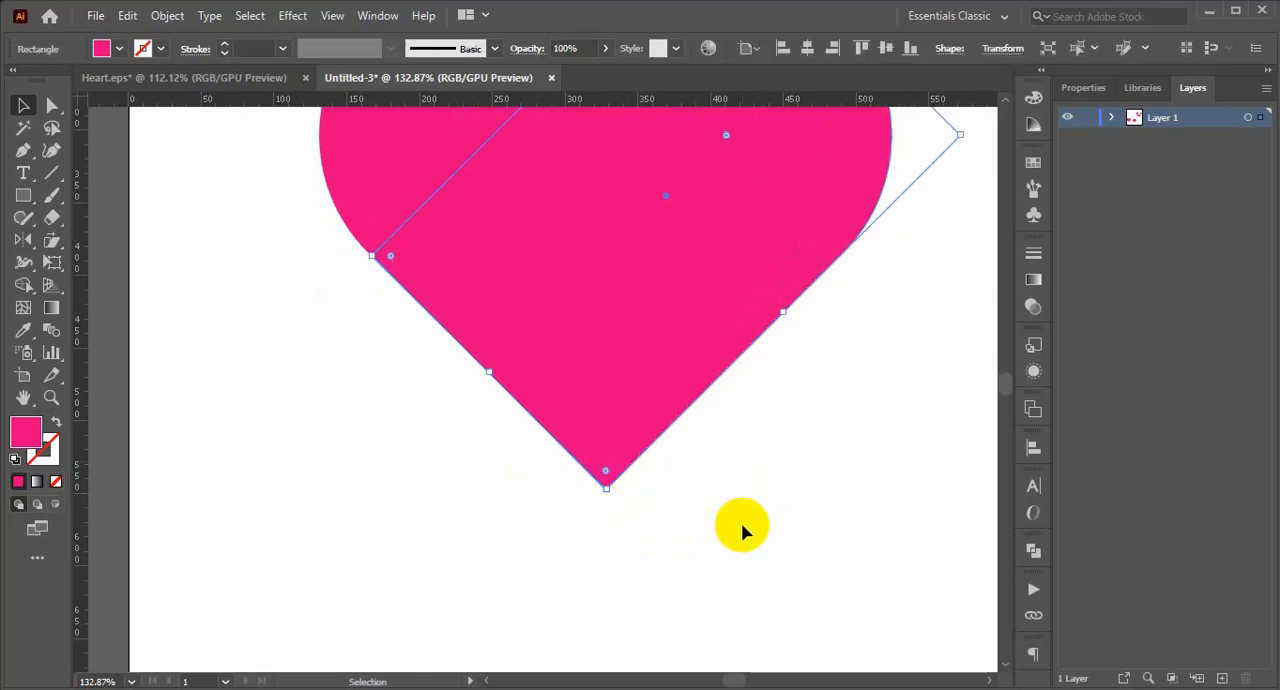
pyautogui.click(746, 522)
# Merge the two overlapping arches into a single heart with the Shape Builder.
pyautogui.scroll(3, 763, 534)
pyautogui.moveTo(795, 529); pyautogui.dragTo(307, 543)
pyautogui.click(23, 284)
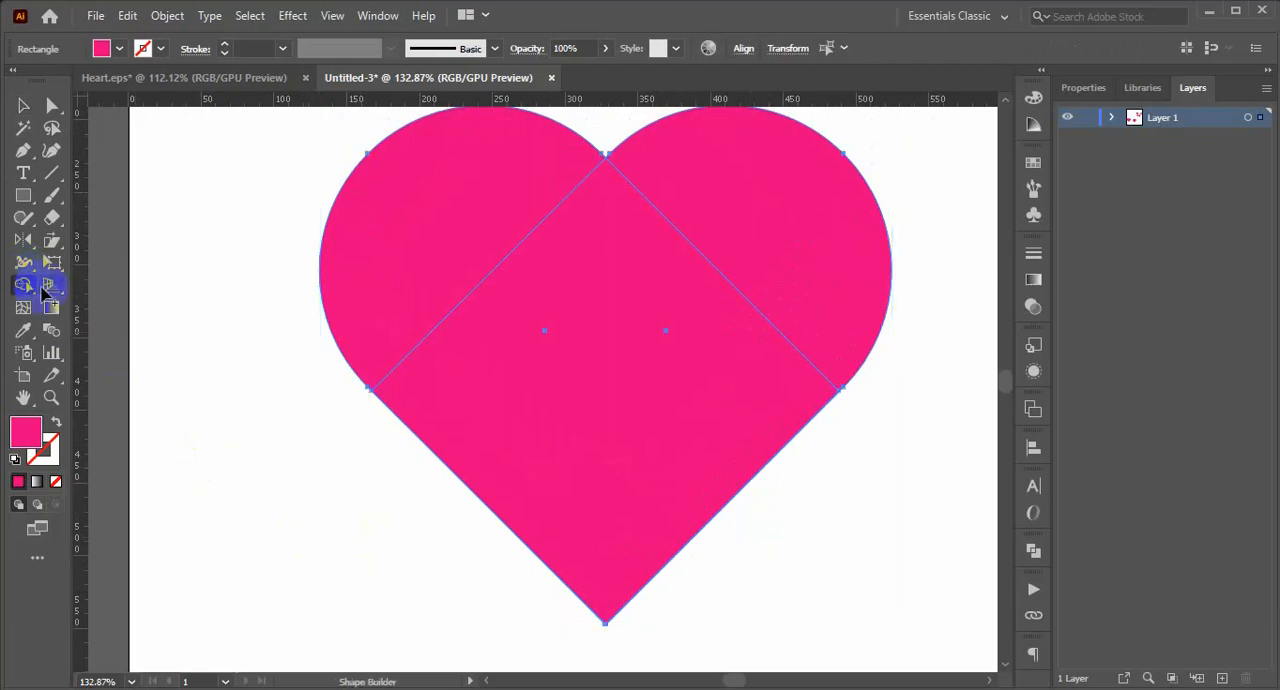
pyautogui.moveTo(458, 237)
pyautogui.mouseDown()
pyautogui.moveTo(731, 243)
pyautogui.moveTo(800, 296)
pyautogui.mouseUp()
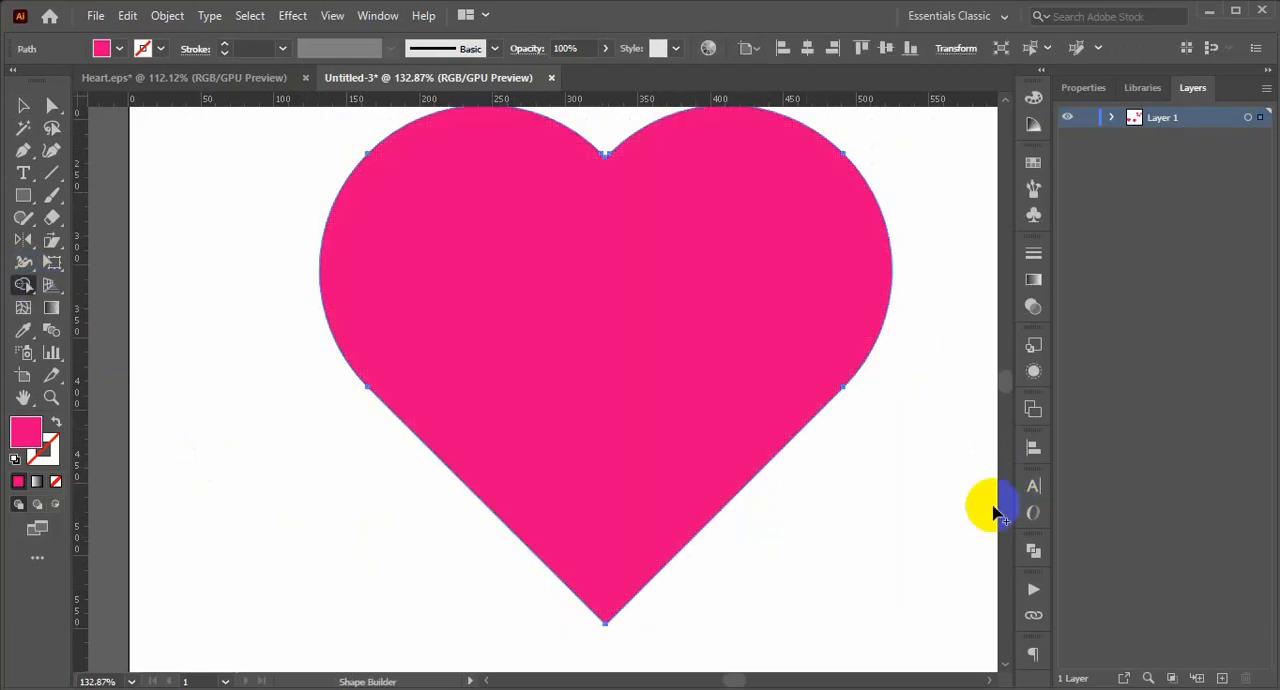
pyautogui.click(20, 105)
pyautogui.click(172, 392)
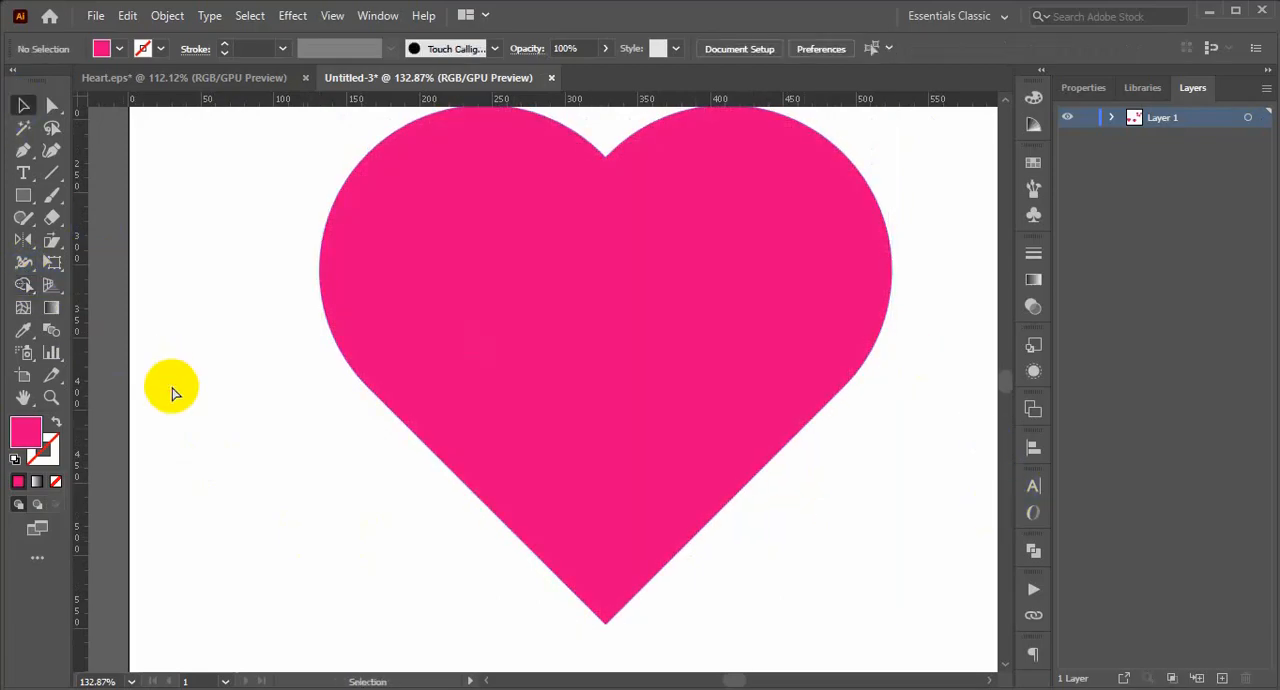
# Move the merged heart off the artboard to directly below the first finished heart.
pyautogui.hotkey('ctrl', '-')
pyautogui.hotkey('ctrl', '-')
pyautogui.hotkey('ctrl', '-')
pyautogui.hotkey('ctrl', '-')
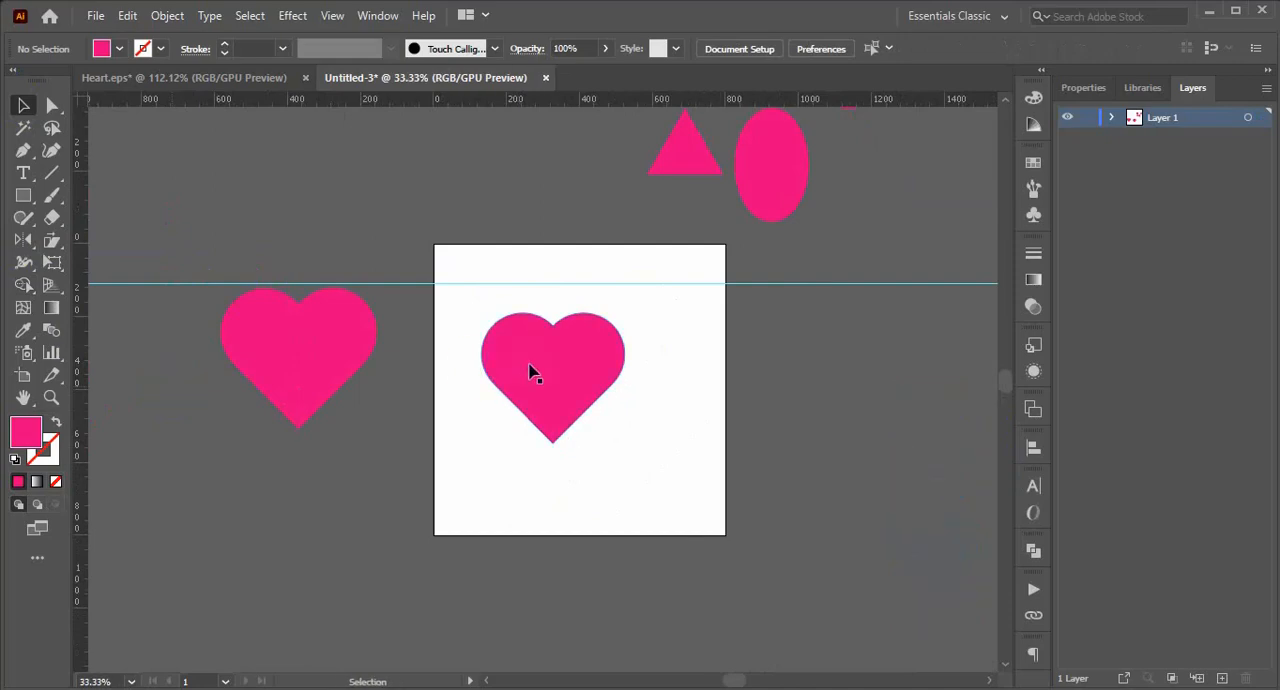
pyautogui.moveTo(536, 372); pyautogui.dragTo(284, 496)
pyautogui.click(423, 561)
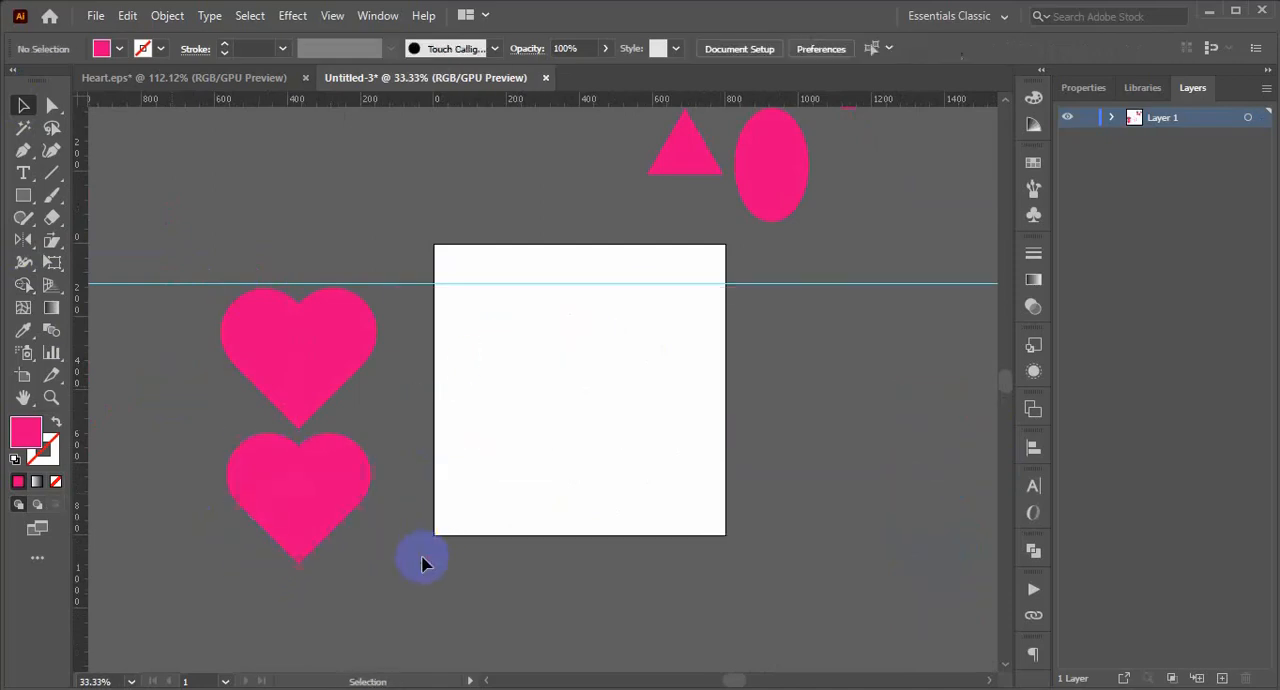
# Move the pink square onto the artboard below the guide and swap its fill and stroke so only an outline remains.
pyautogui.scroll(3, 423, 561)
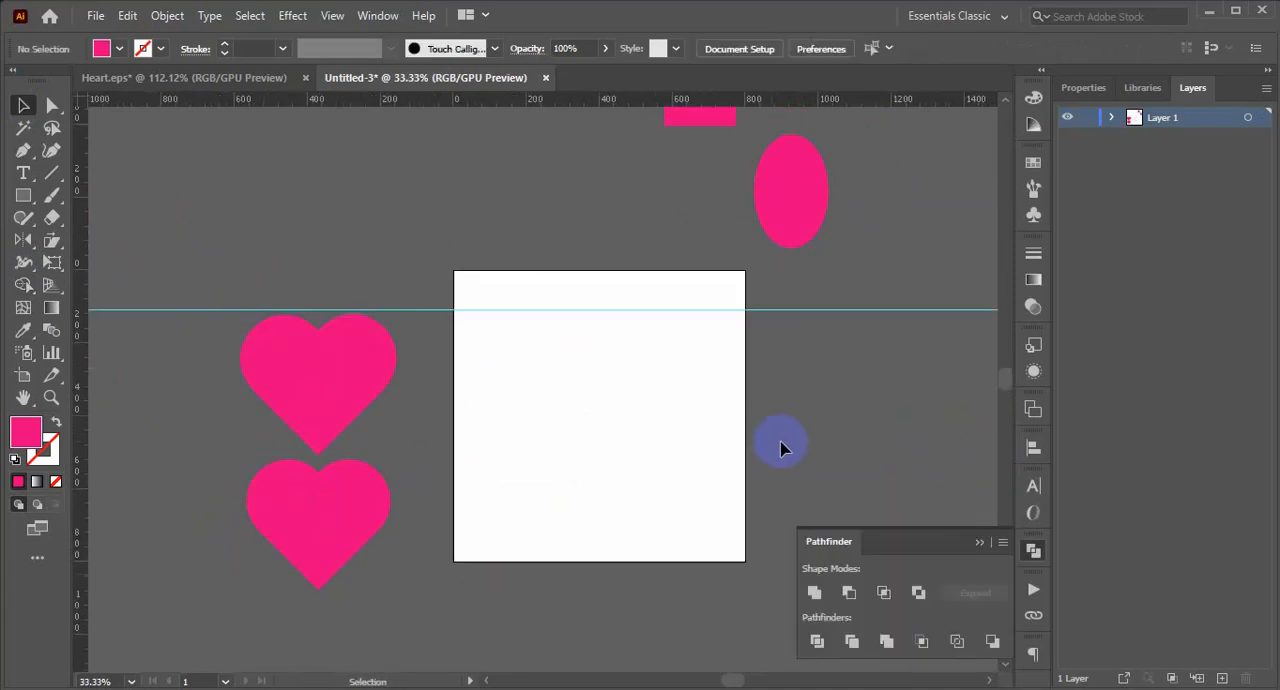
pyautogui.scroll(3, 800, 458)
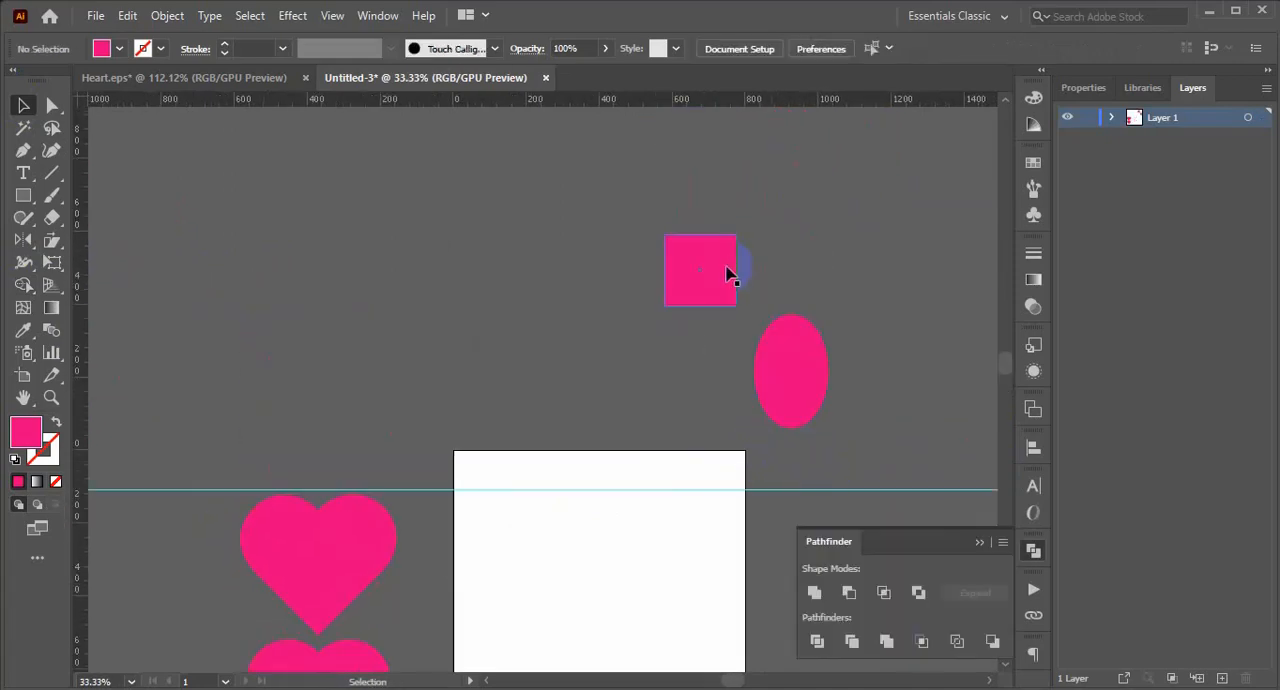
pyautogui.moveTo(727, 272); pyautogui.dragTo(590, 563)
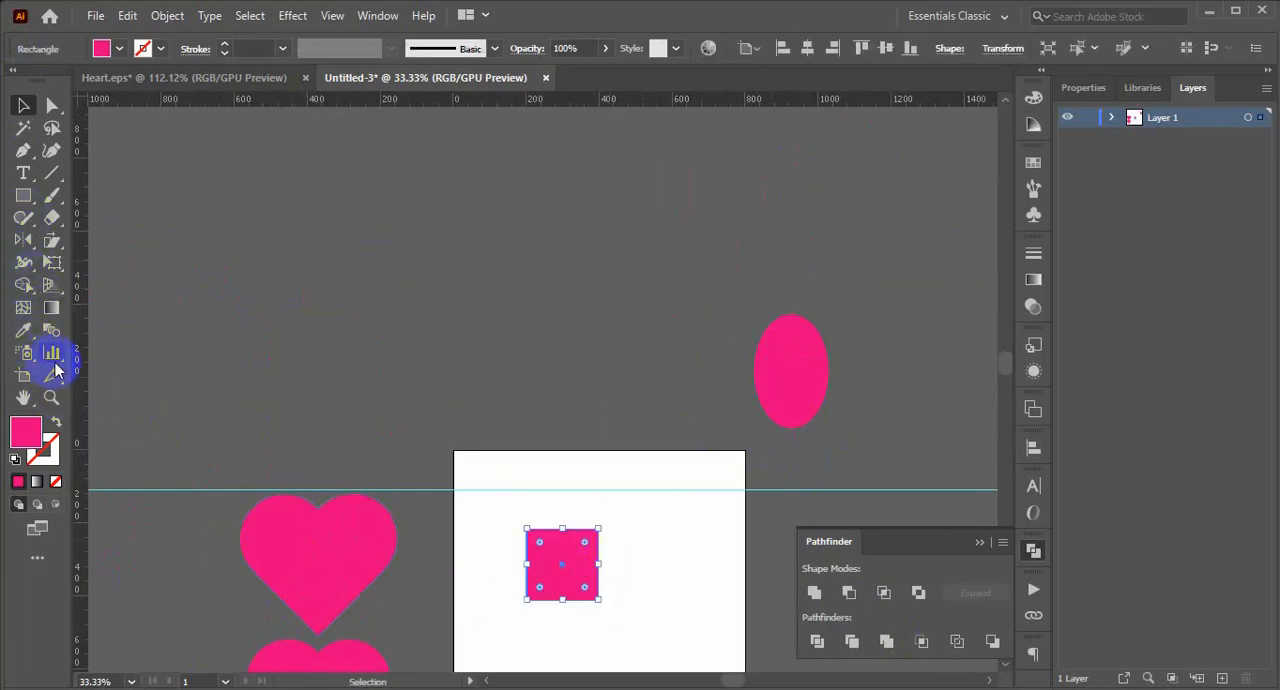
pyautogui.click(52, 421)
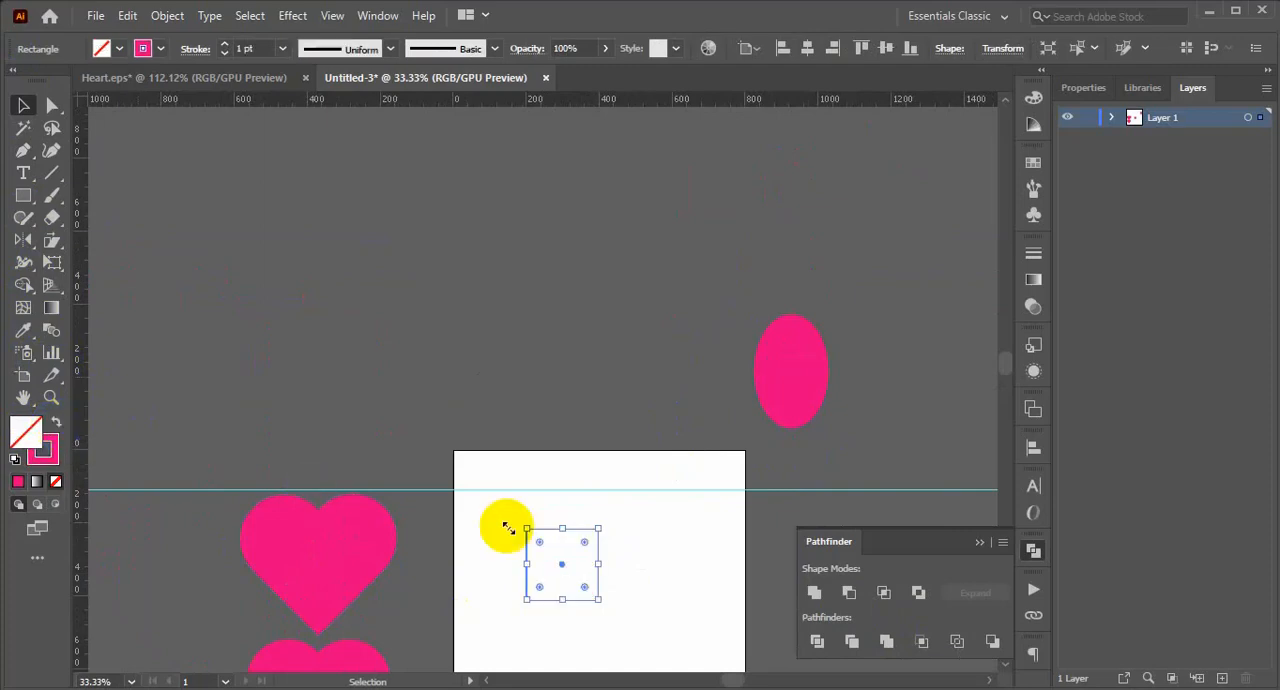
pyautogui.click(664, 534)
# Draw a circle about 196 px in diameter, centred on the square's upper-right corner, using the Ellipse tool.
pyautogui.press('z')
pyautogui.moveTo(562, 518); pyautogui.dragTo(745, 628)
pyautogui.moveTo(616, 577); pyautogui.dragTo(573, 463)
pyautogui.moveTo(14, 195); pyautogui.dragTo(62, 254)
pyautogui.moveTo(588, 424); pyautogui.dragTo(629, 494)
pyautogui.hotkey('ctrl', 'z')
pyautogui.moveTo(23, 196); pyautogui.dragTo(86, 240)
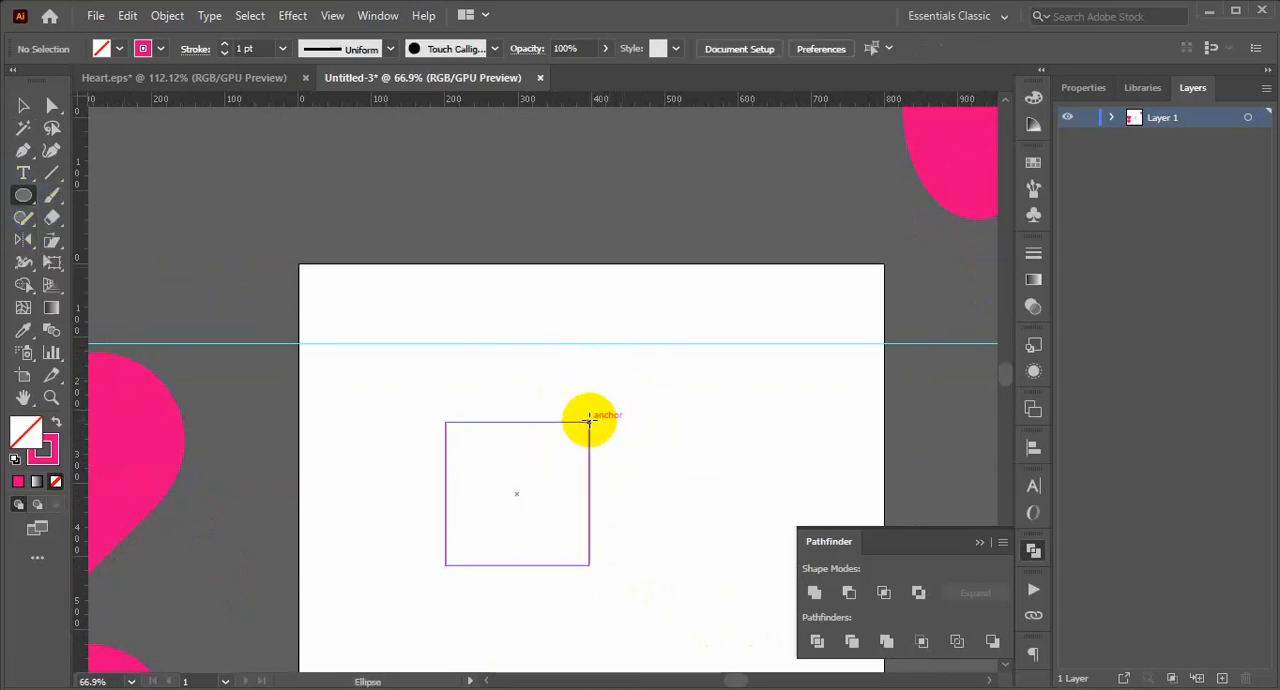
pyautogui.moveTo(589, 421); pyautogui.dragTo(660, 495)
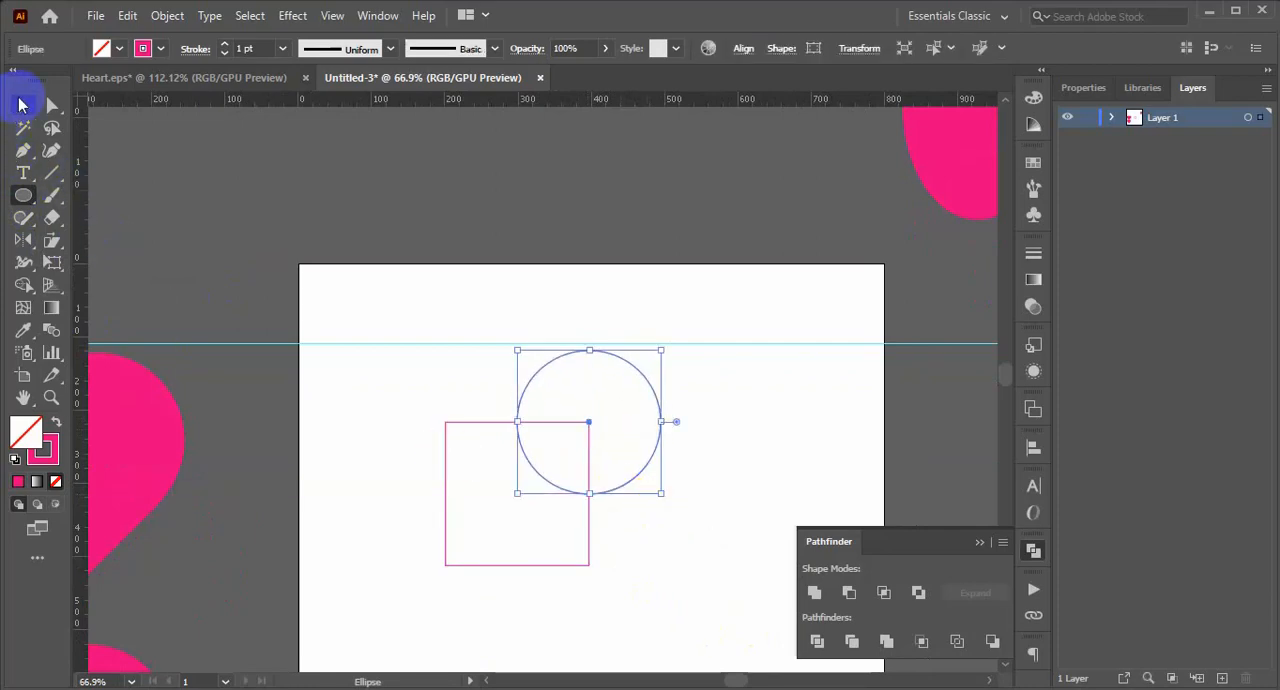
# Try to shrink the circle around its centre at the square's upper-right corner.
pyautogui.moveTo(661, 350); pyautogui.dragTo(651, 359)
pyautogui.click(674, 515)
pyautogui.click(686, 386)
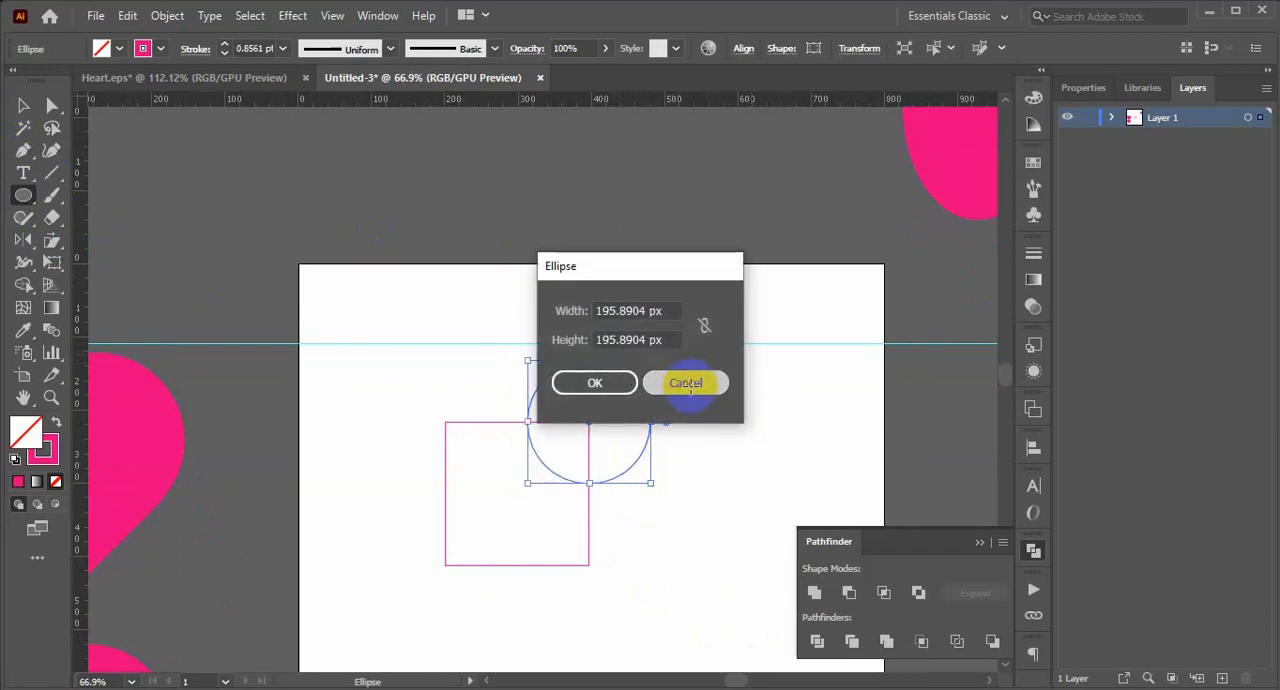
# Fit the circle inside the square at the square's full width and place a duplicate offset toward the upper right.
pyautogui.click(23, 105)
pyautogui.click(603, 477)
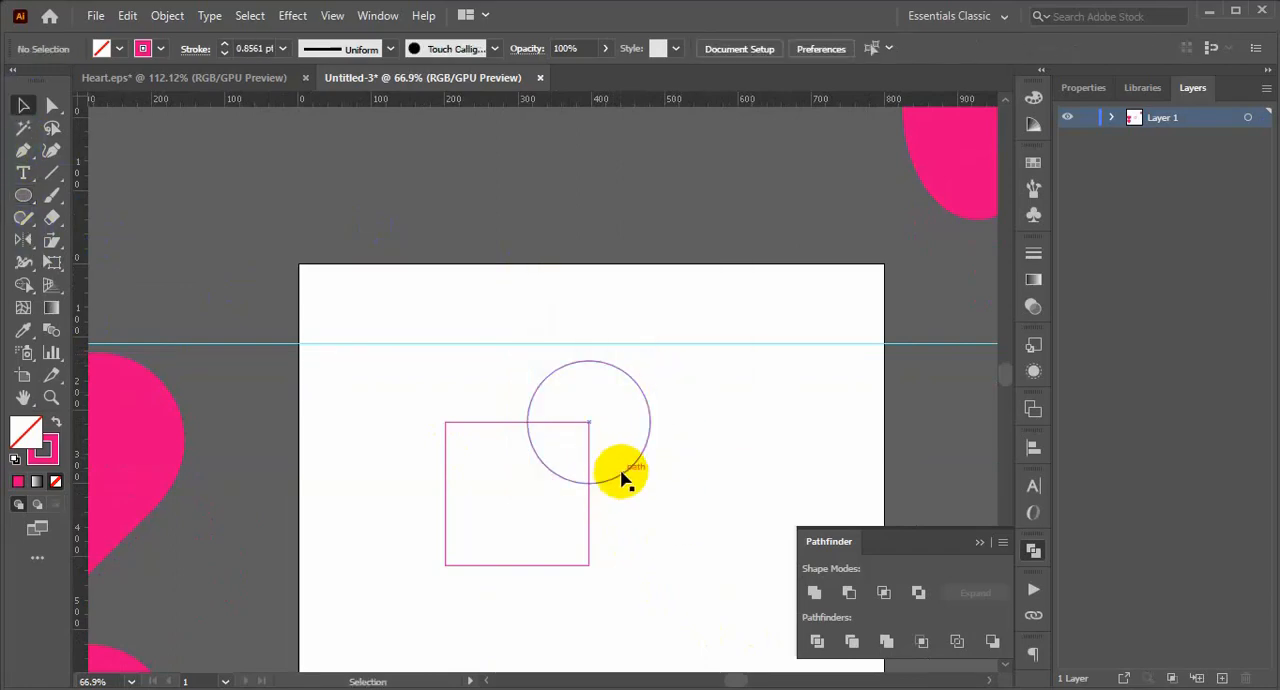
pyautogui.moveTo(620, 471); pyautogui.dragTo(646, 480)
pyautogui.click(602, 578)
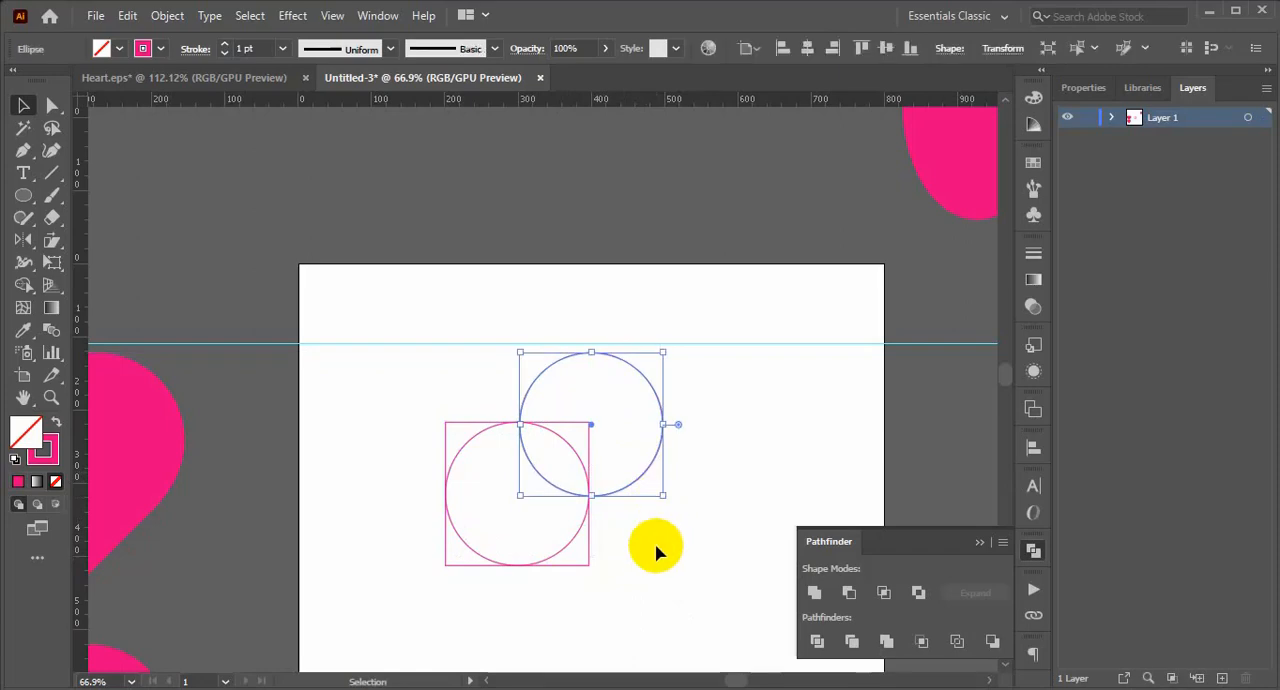
# Move the circle inside the square up over its top edge and lower the other circle onto its right edge.
pyautogui.click(654, 546)
pyautogui.moveTo(572, 544); pyautogui.dragTo(574, 461)
pyautogui.click(691, 526)
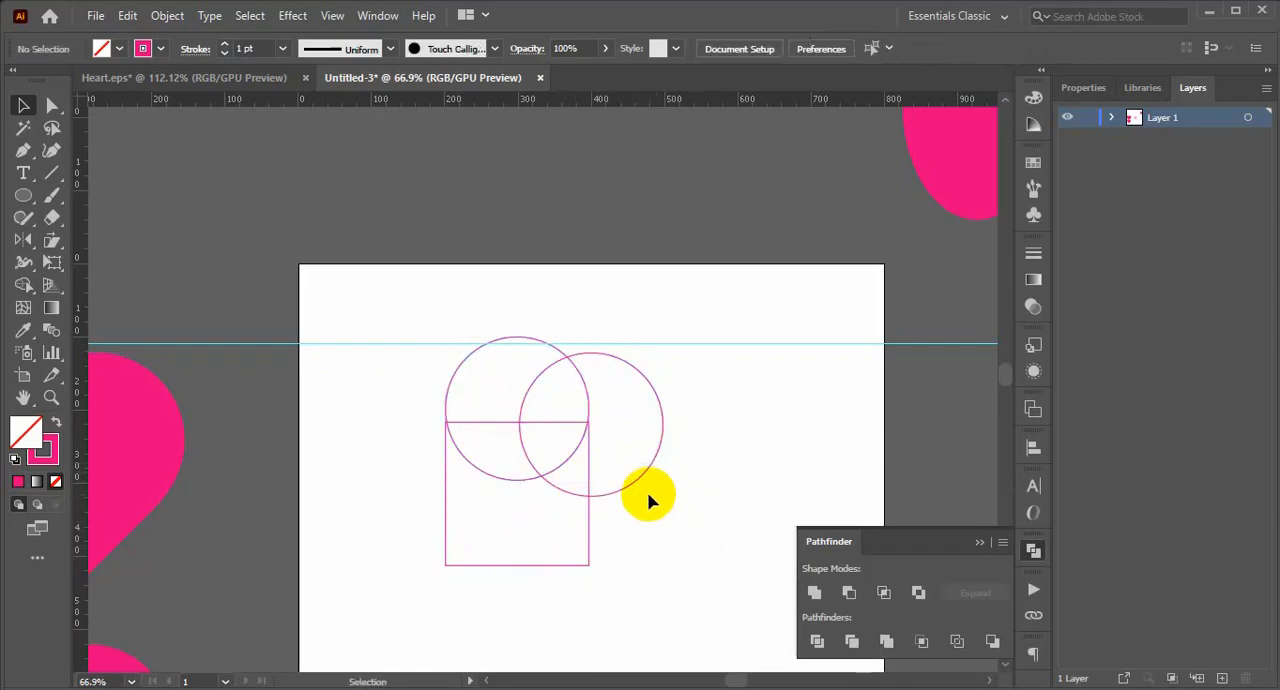
pyautogui.moveTo(636, 486); pyautogui.dragTo(640, 555)
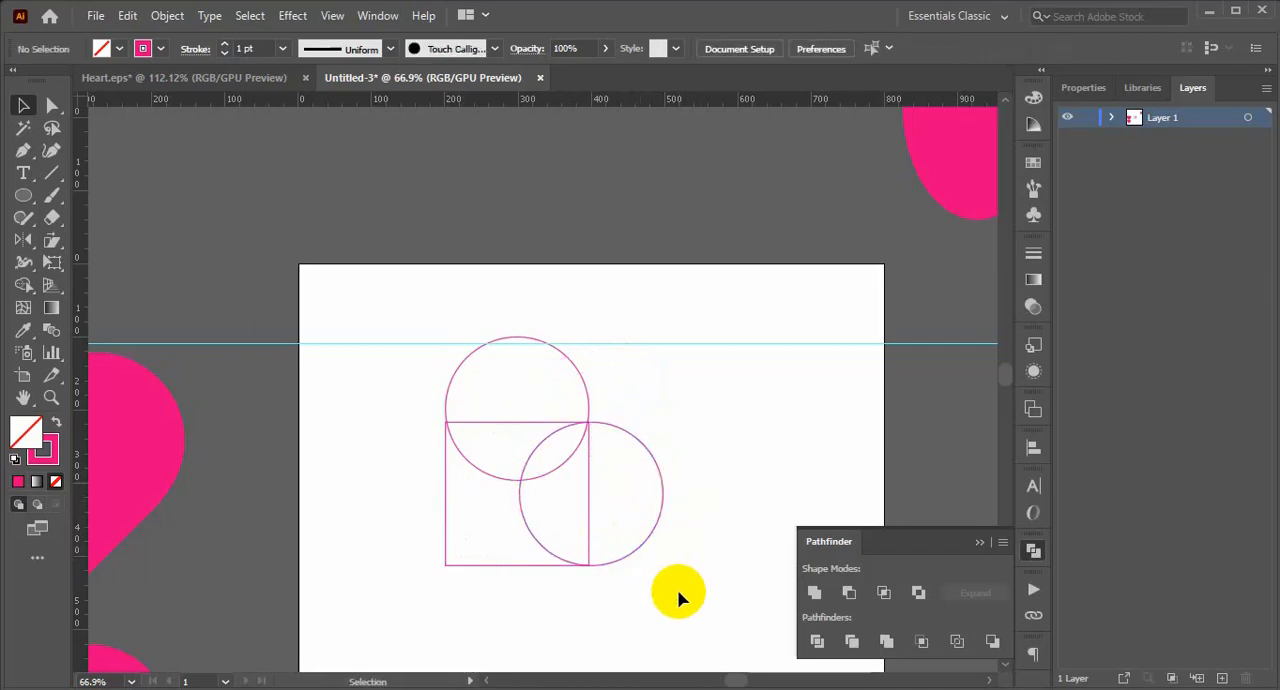
# Move the upper circle so that its centre lies on the square's top edge.
pyautogui.hotkey('ctrl', 'space')
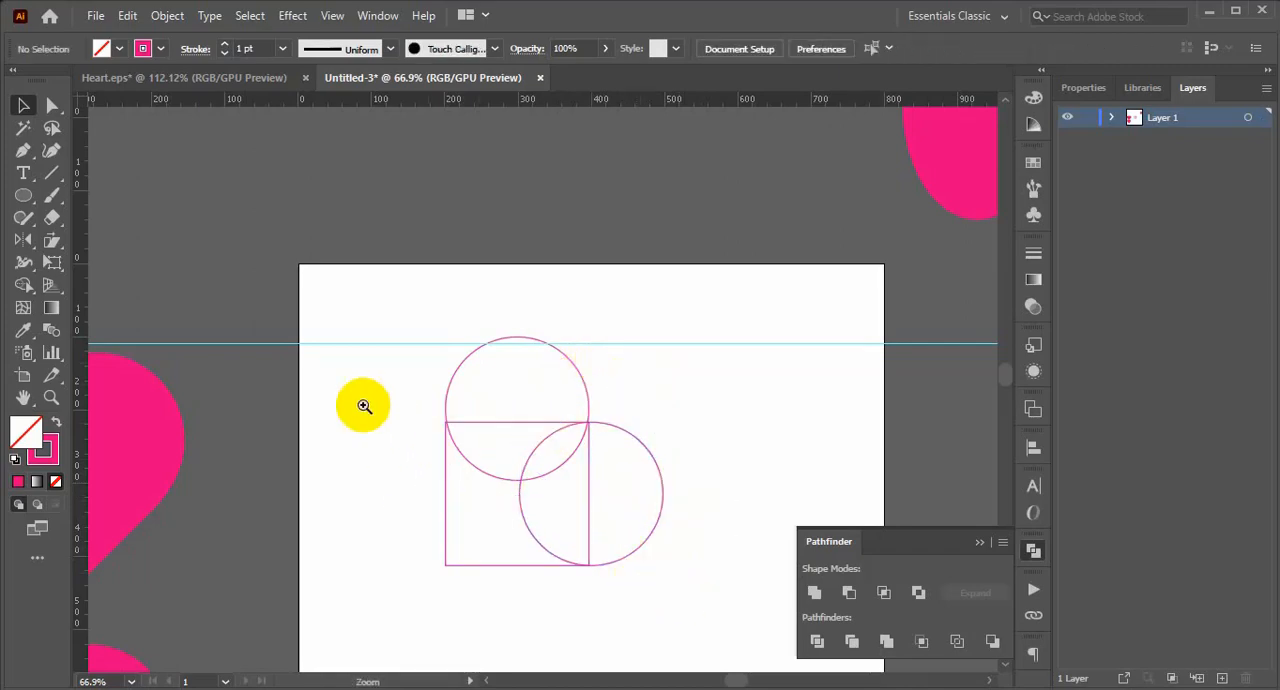
pyautogui.moveTo(363, 405); pyautogui.dragTo(614, 543)
pyautogui.moveTo(892, 316); pyautogui.dragTo(787, 381)
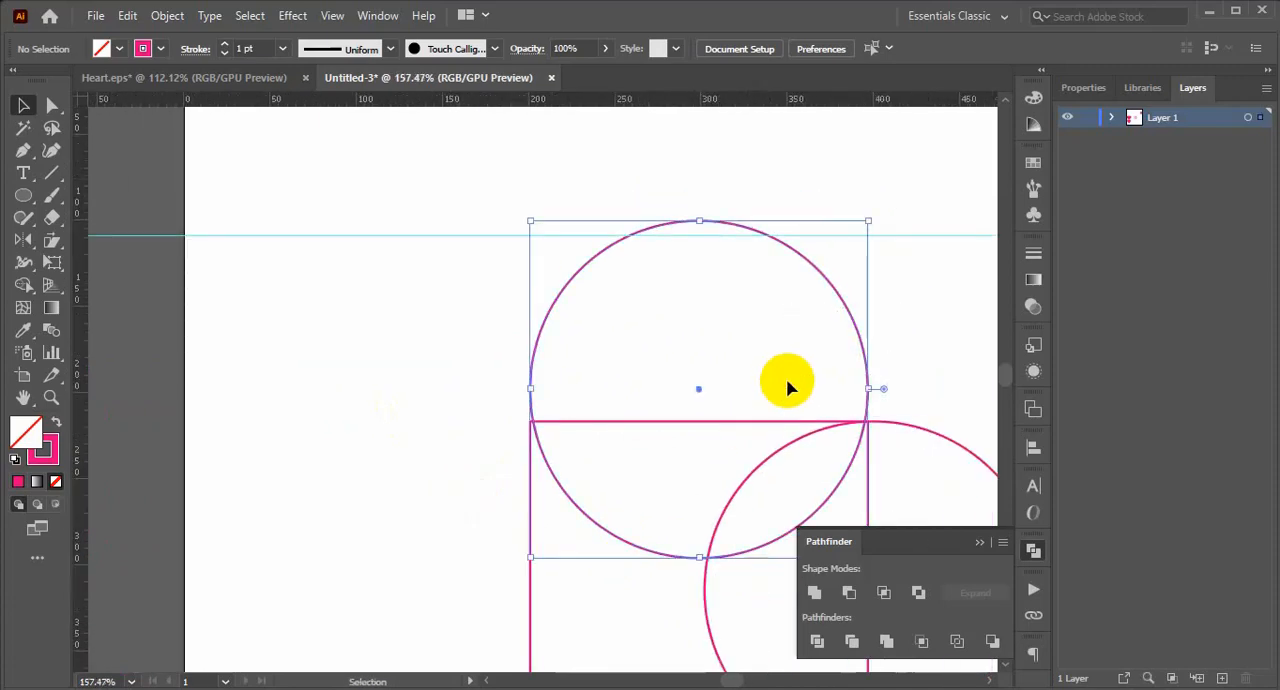
pyautogui.scroll(-3, 787, 388)
pyautogui.moveTo(857, 271); pyautogui.dragTo(859, 282)
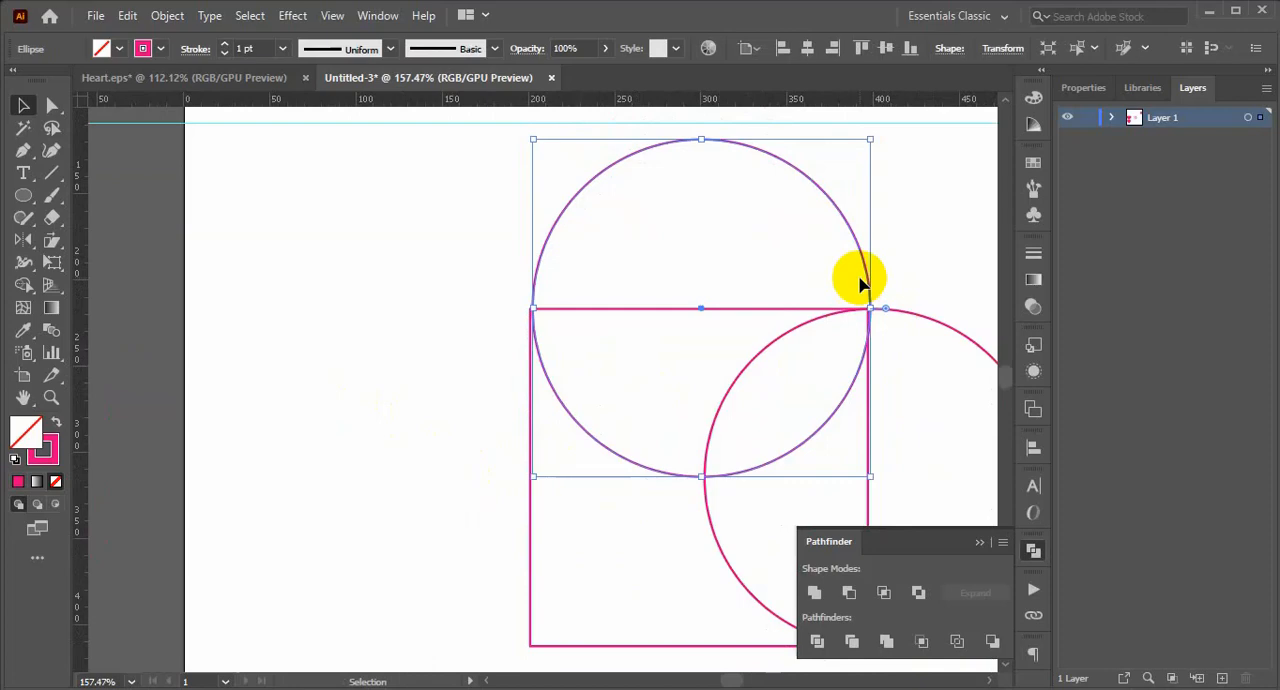
pyautogui.click(943, 243)
# Align the left edges of the upper circle and the square.
pyautogui.moveTo(909, 200); pyautogui.dragTo(687, 293)
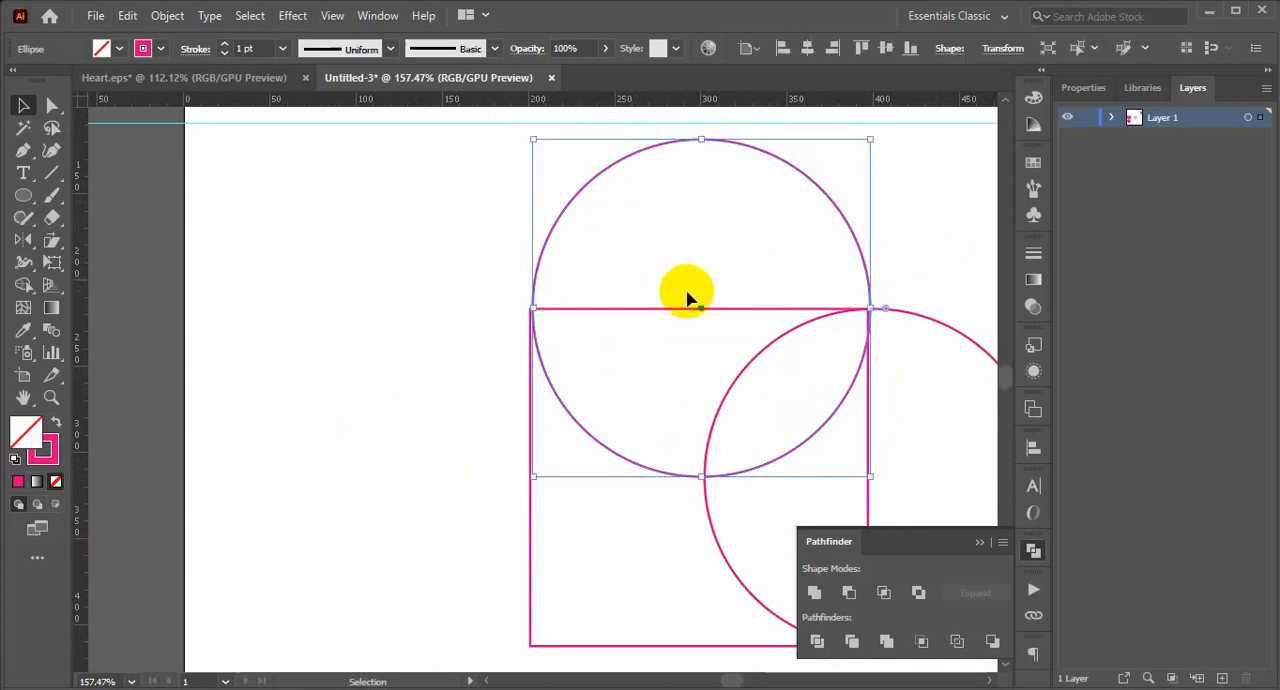
pyautogui.moveTo(487, 300); pyautogui.dragTo(588, 377)
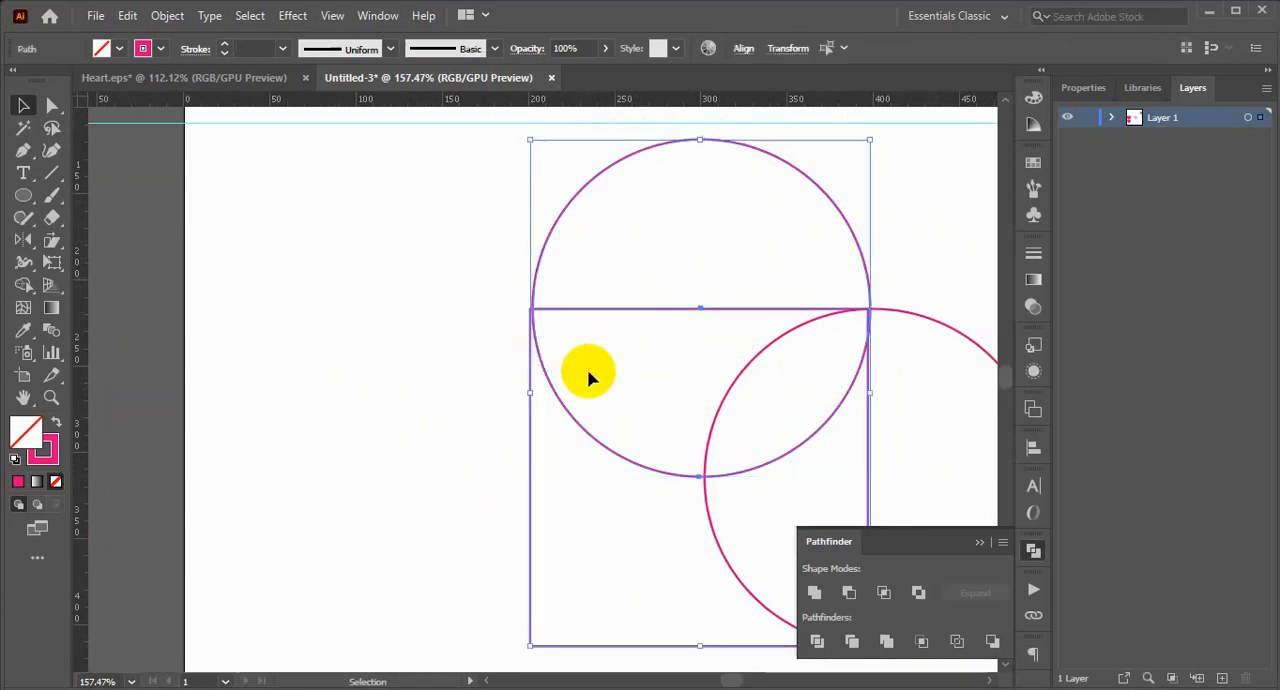
pyautogui.click(744, 52)
pyautogui.click(558, 104)
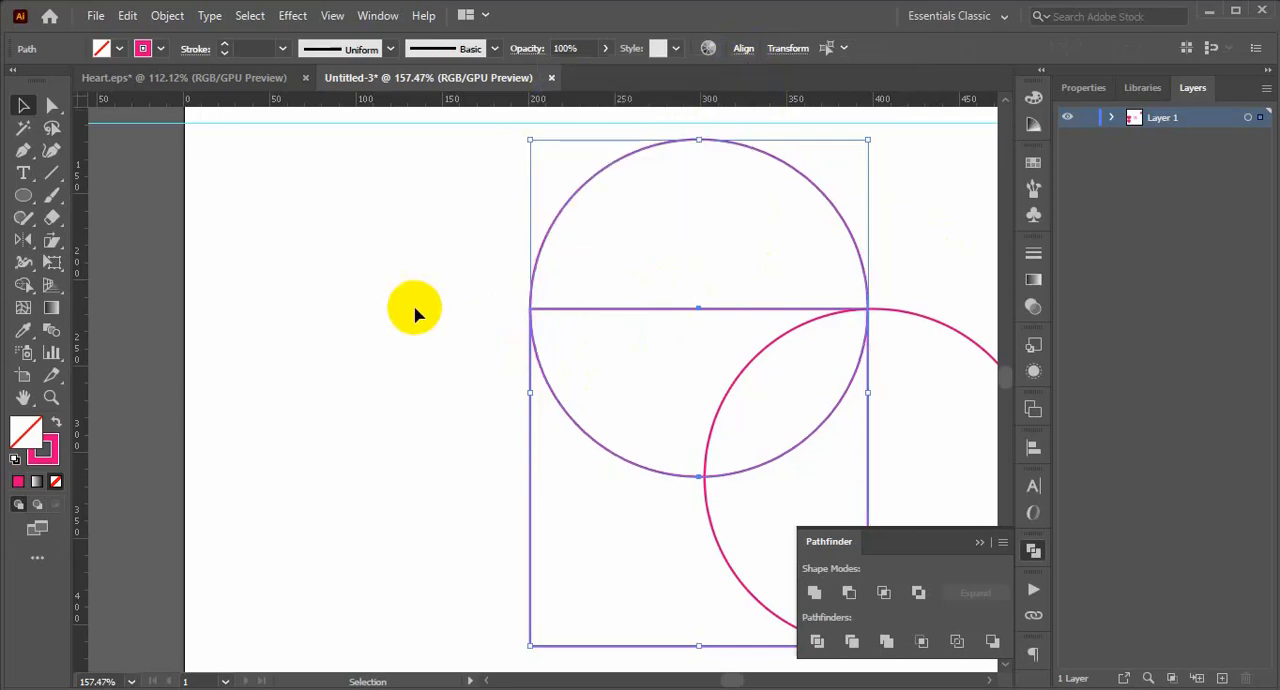
pyautogui.click(914, 289)
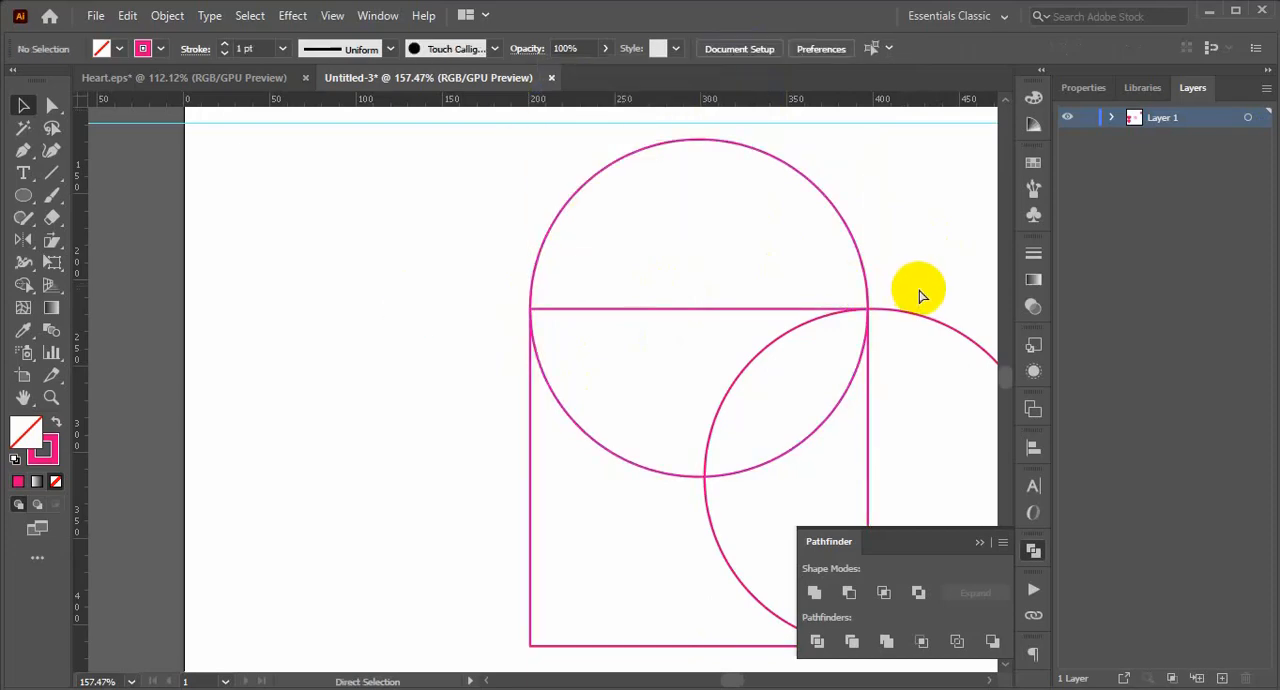
# Give the square and both circles a solid pink fill without stroke and merge them into one heart with the Shape Builder.
pyautogui.hotkey('ctrl', '-')
pyautogui.hotkey('ctrl', '-')
pyautogui.hotkey('ctrl', '-')
pyautogui.hotkey('ctrl', '-')
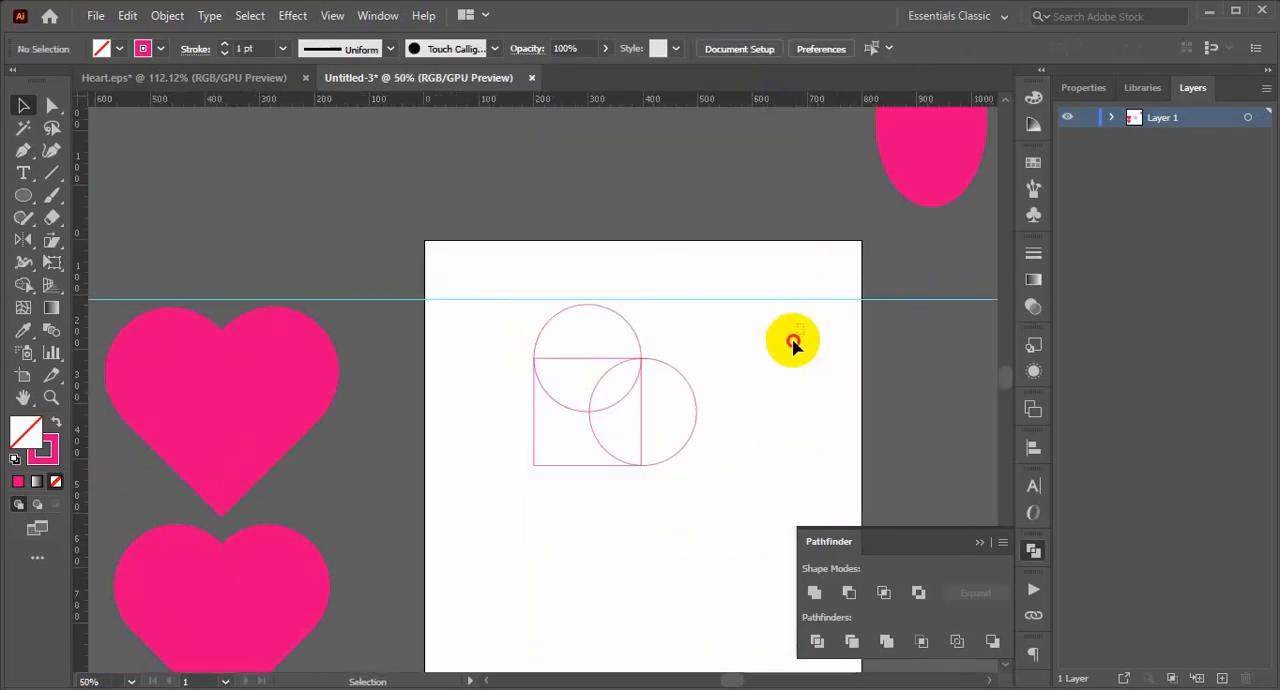
pyautogui.moveTo(791, 340); pyautogui.dragTo(500, 537)
pyautogui.click(54, 426)
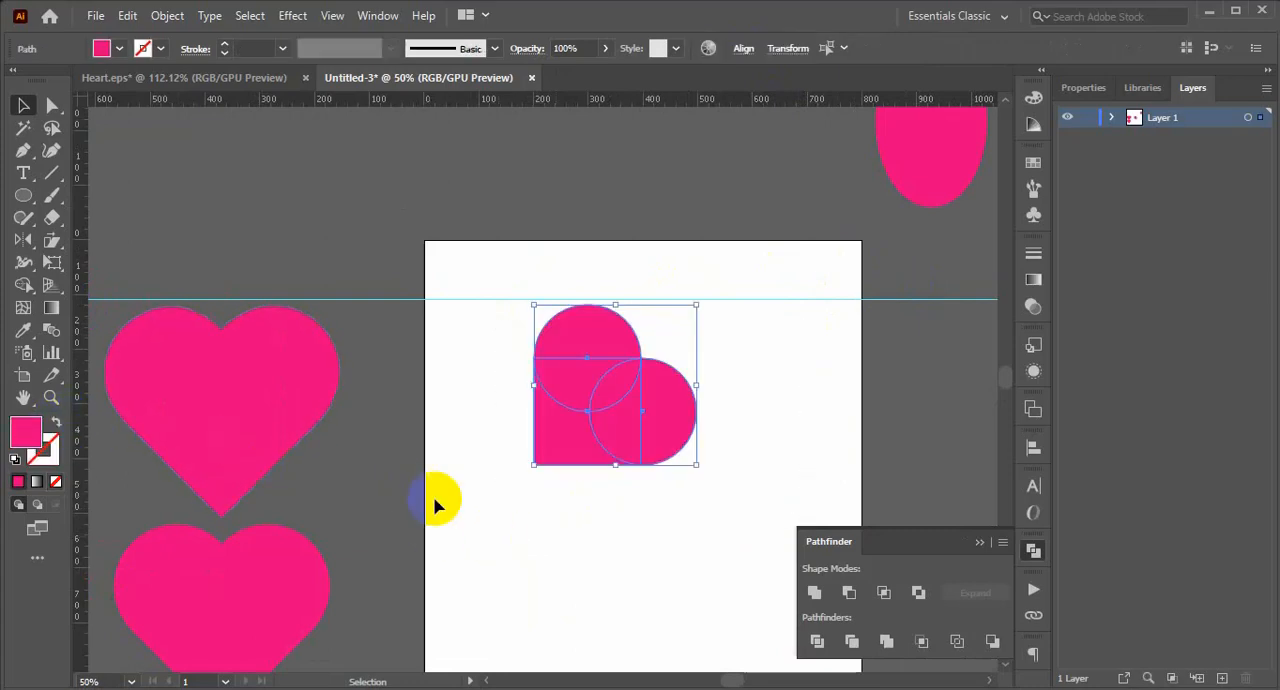
pyautogui.click(23, 284)
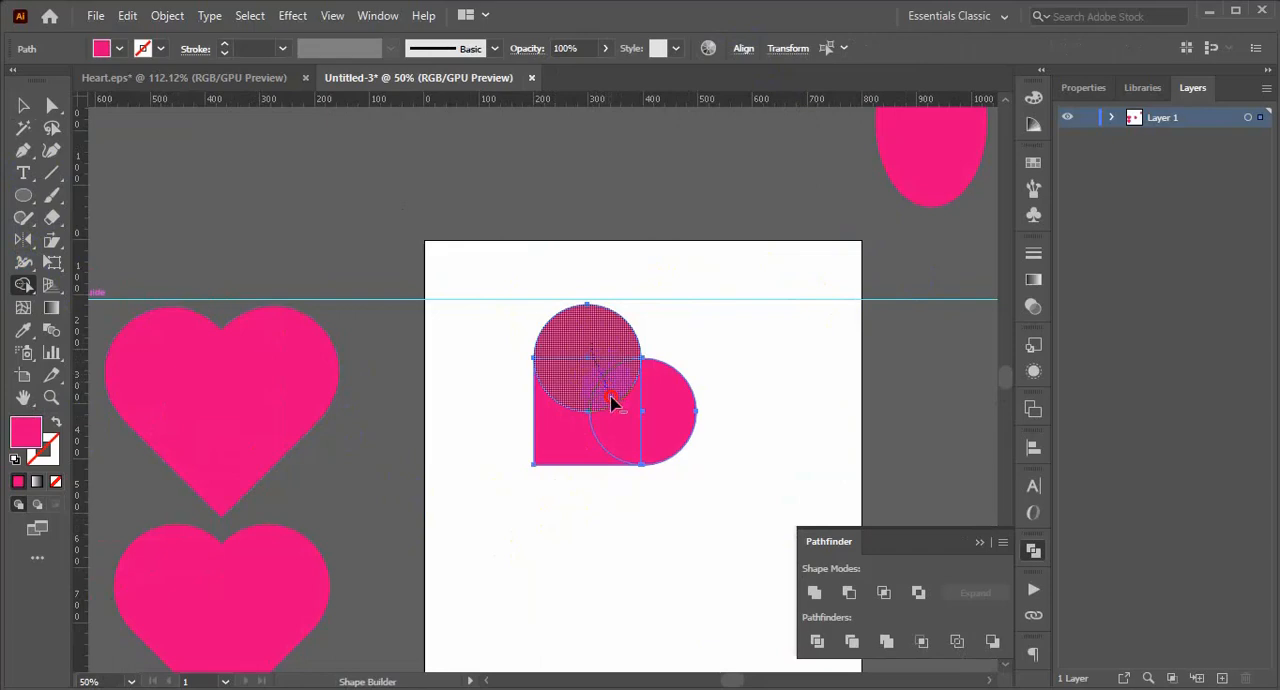
pyautogui.moveTo(613, 402)
pyautogui.mouseDown()
pyautogui.moveTo(589, 423)
pyautogui.moveTo(651, 415)
pyautogui.mouseUp()
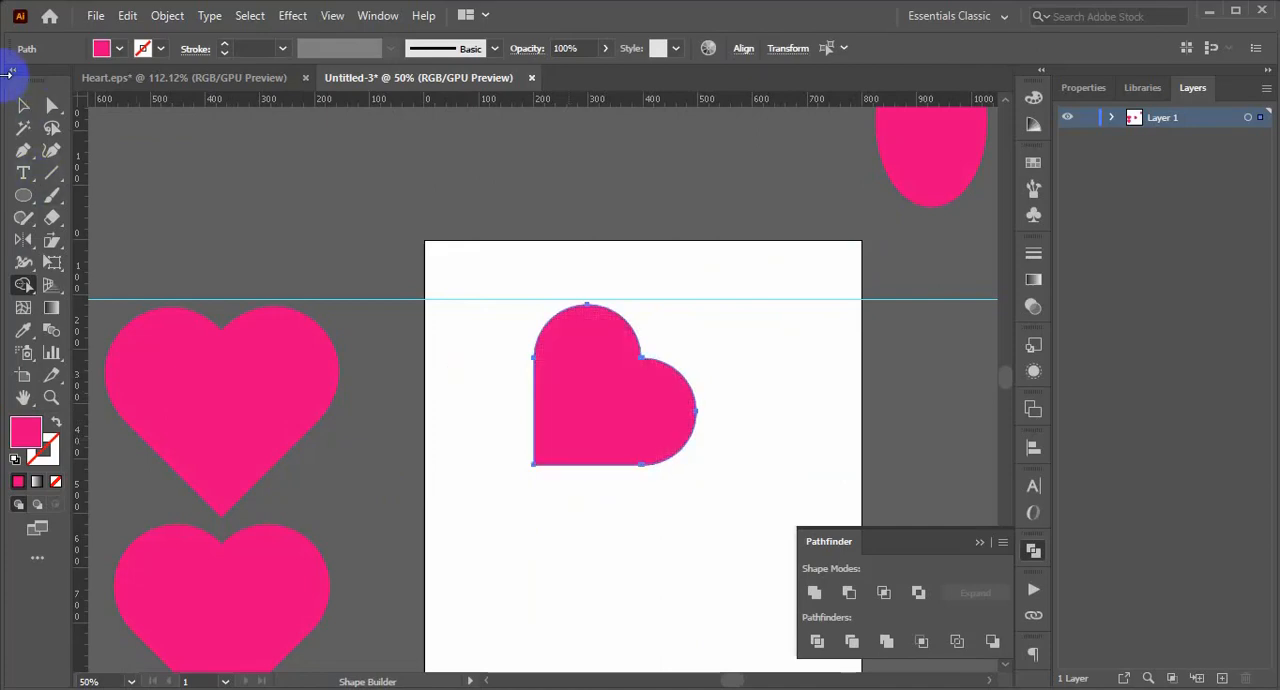
# Rotate the merged heart 45 degrees counterclockwise so that its tip points straight down.
pyautogui.click(23, 104)
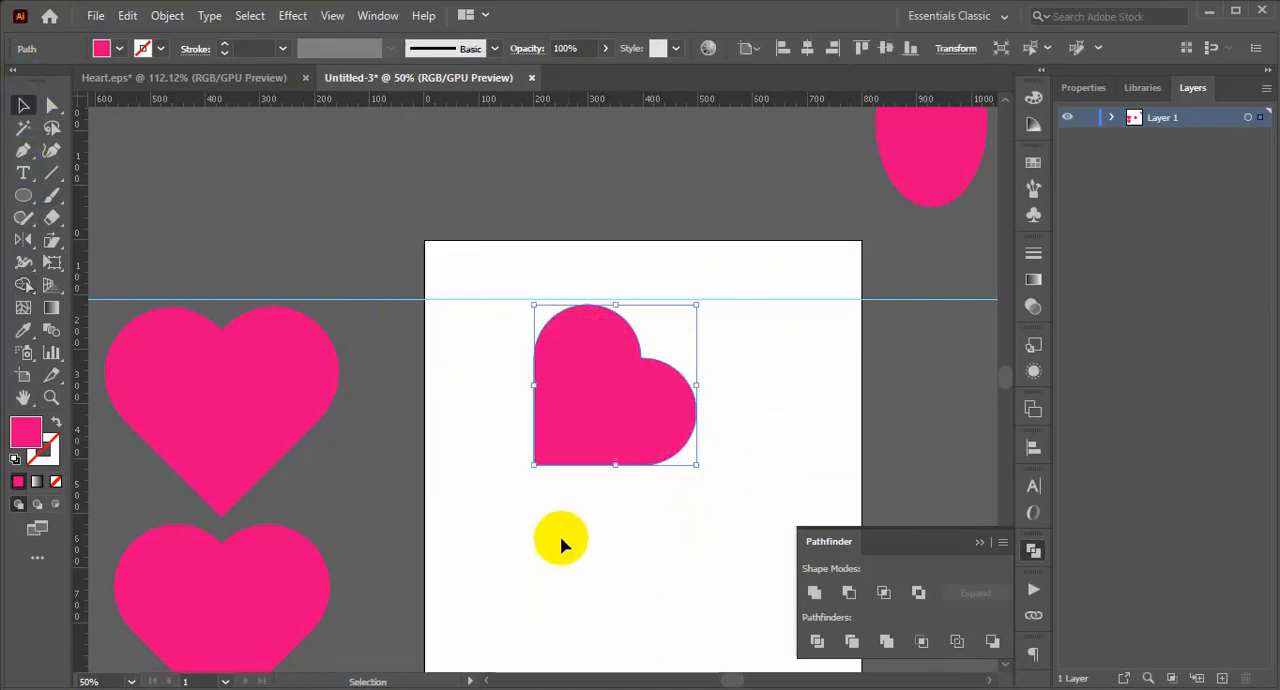
pyautogui.moveTo(704, 470); pyautogui.dragTo(717, 386)
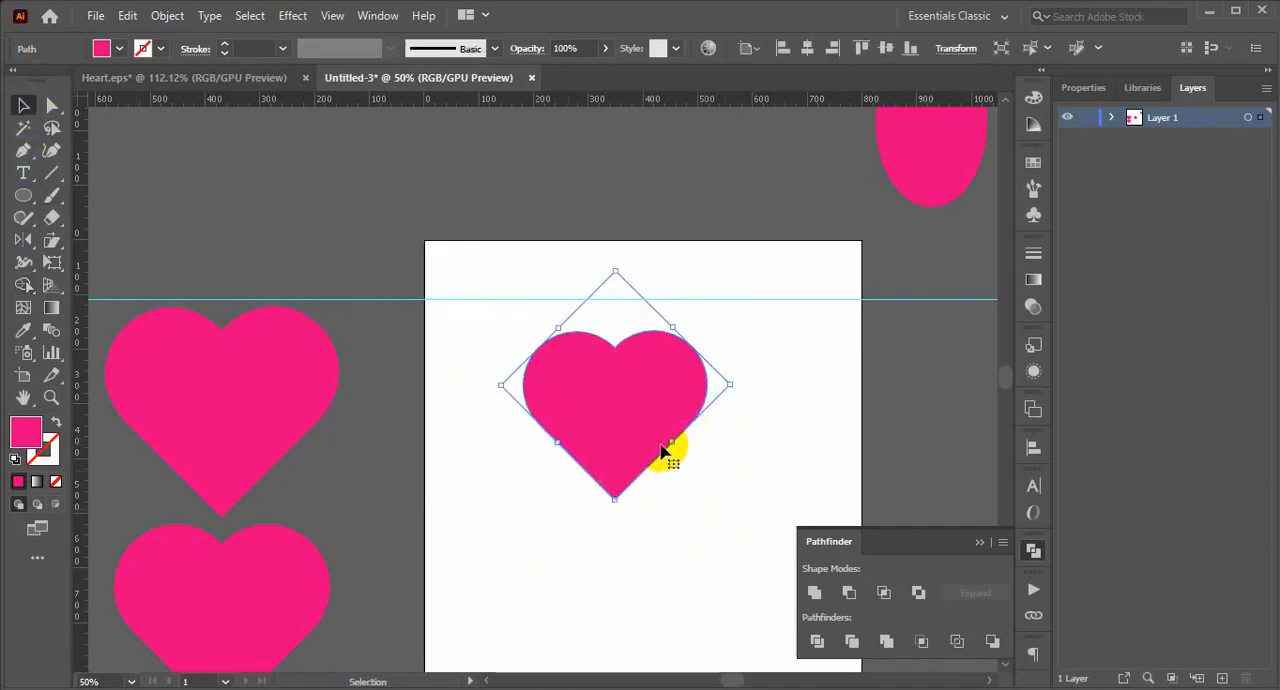
pyautogui.click(651, 531)
# Move the upright heart off the artboard to the empty area above the two other finished hearts.
pyautogui.moveTo(620, 422); pyautogui.dragTo(238, 213)
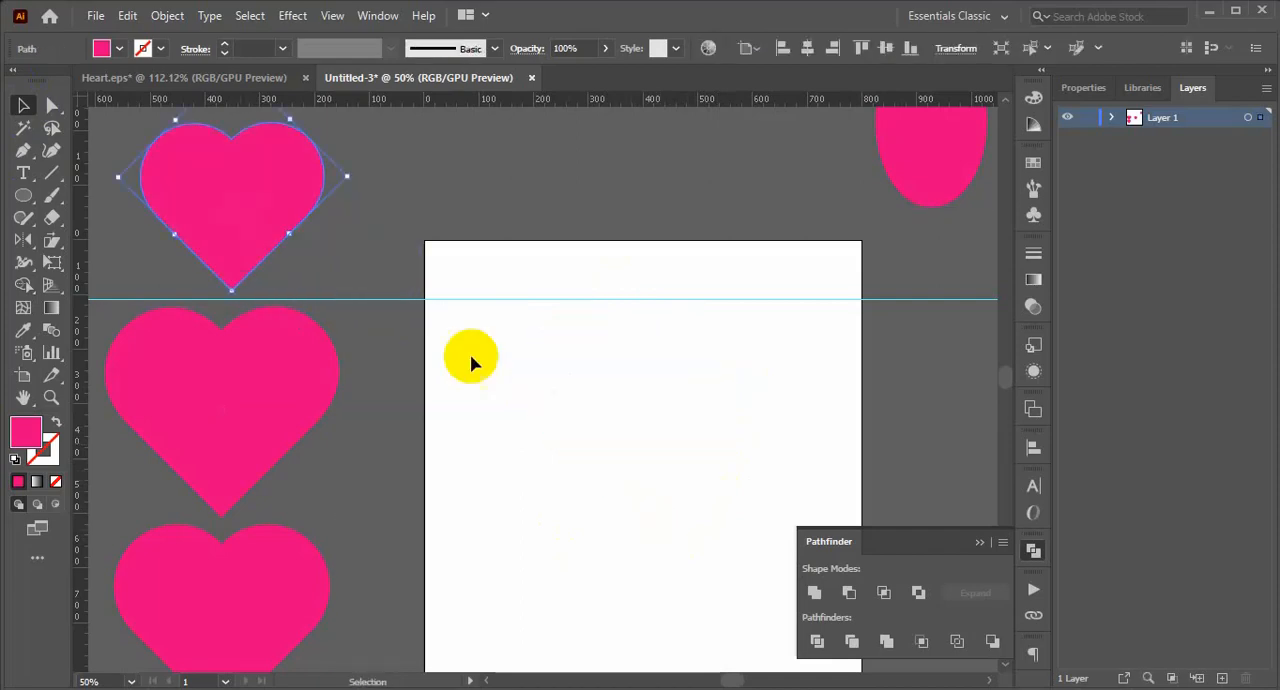
pyautogui.click(601, 429)
pyautogui.hotkey('ctrl', '-')
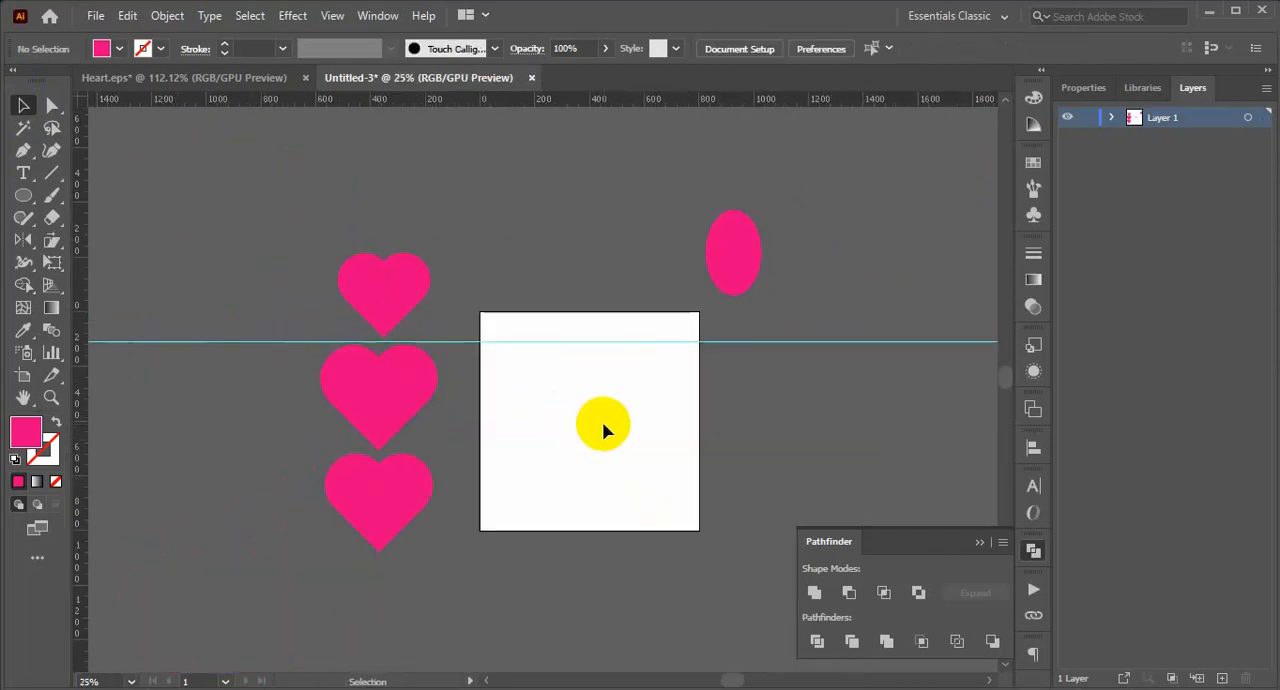
# Move the pink ellipse onto the artboard and stretch its lower end downward to make it taller.
pyautogui.moveTo(721, 276); pyautogui.dragTo(565, 416)
pyautogui.moveTo(543, 360); pyautogui.dragTo(677, 511)
pyautogui.moveTo(588, 360); pyautogui.dragTo(682, 467)
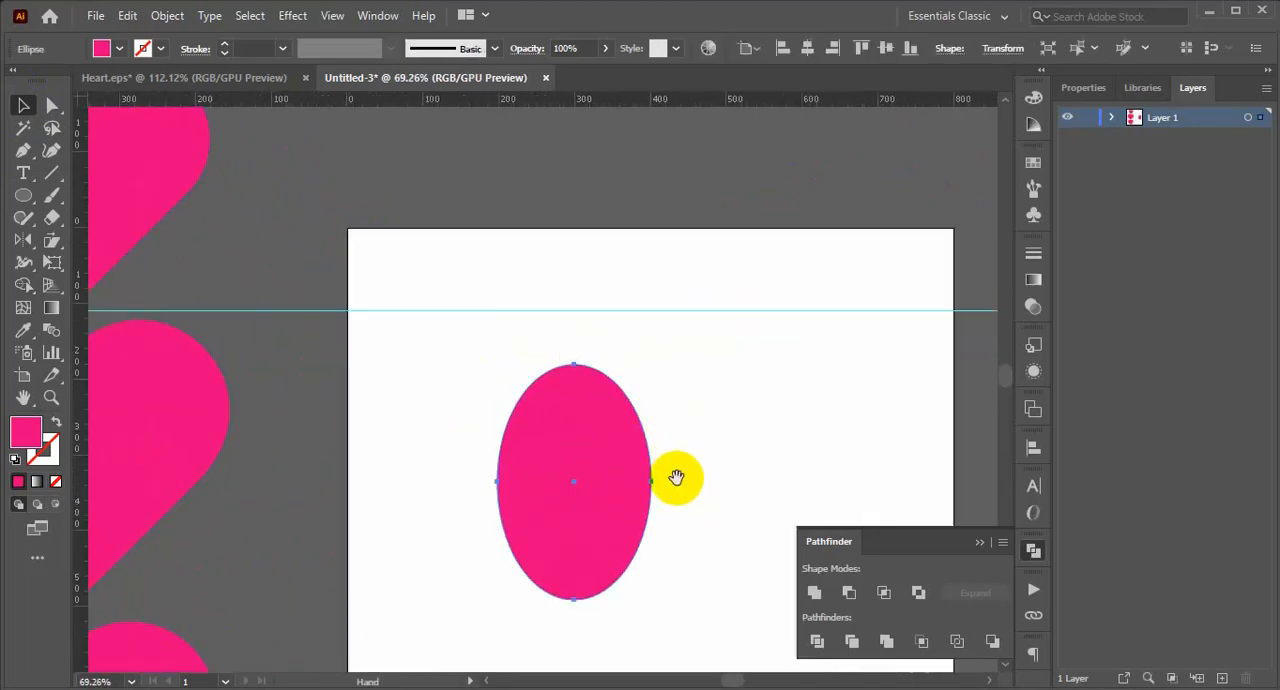
pyautogui.moveTo(573, 600); pyautogui.dragTo(572, 650)
pyautogui.click(698, 492)
pyautogui.scroll(-2, 698, 492)
pyautogui.click(568, 523)
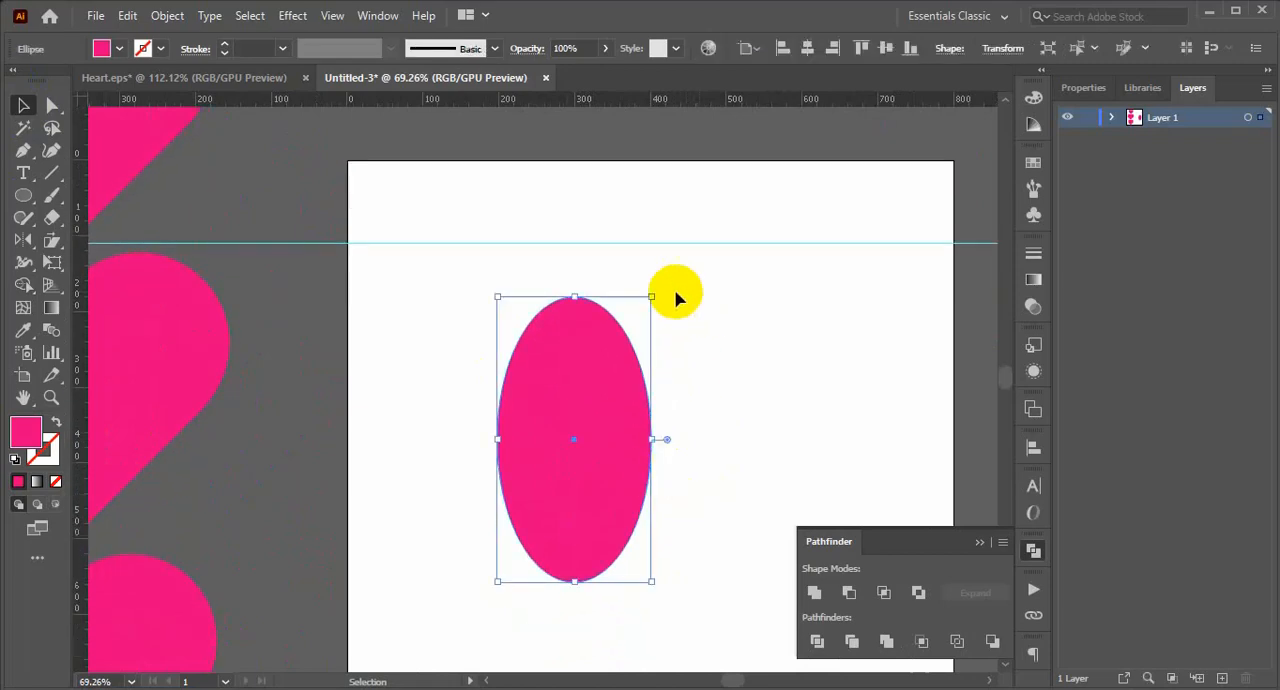
# Rotate the ellipse about 35 degrees counterclockwise so that its upper end leans to the left.
pyautogui.moveTo(655, 289); pyautogui.dragTo(588, 272)
pyautogui.click(711, 346)
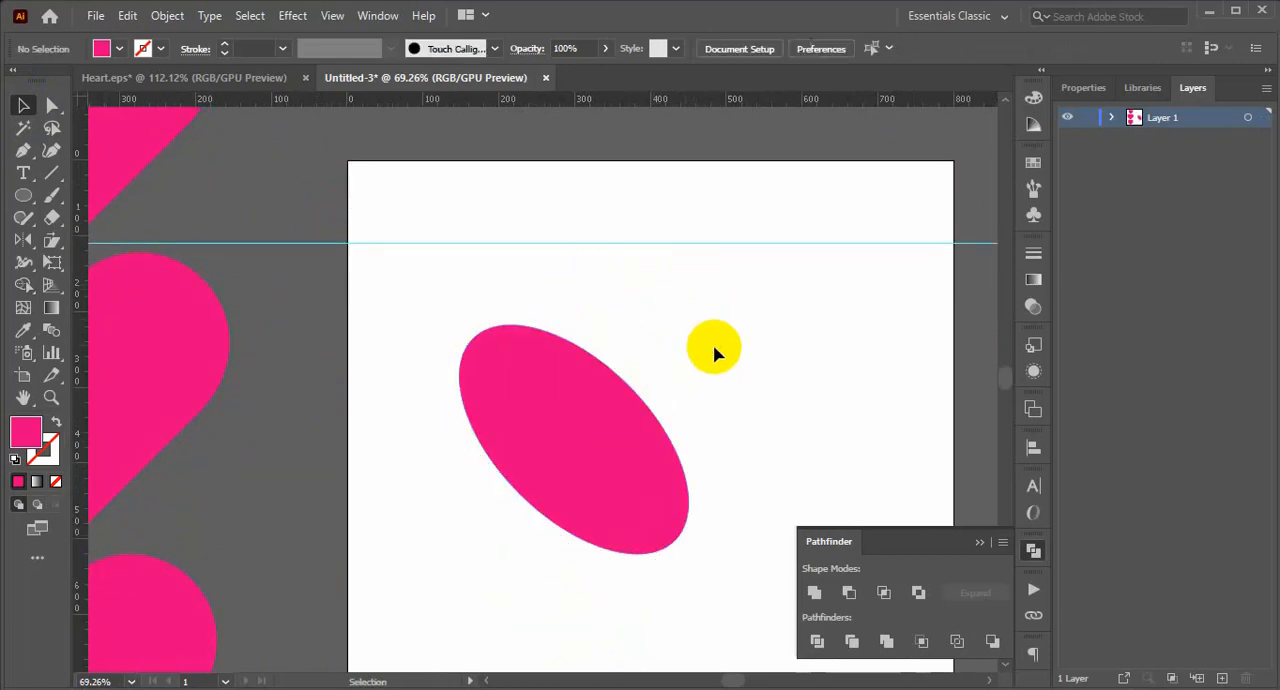
pyautogui.click(654, 438)
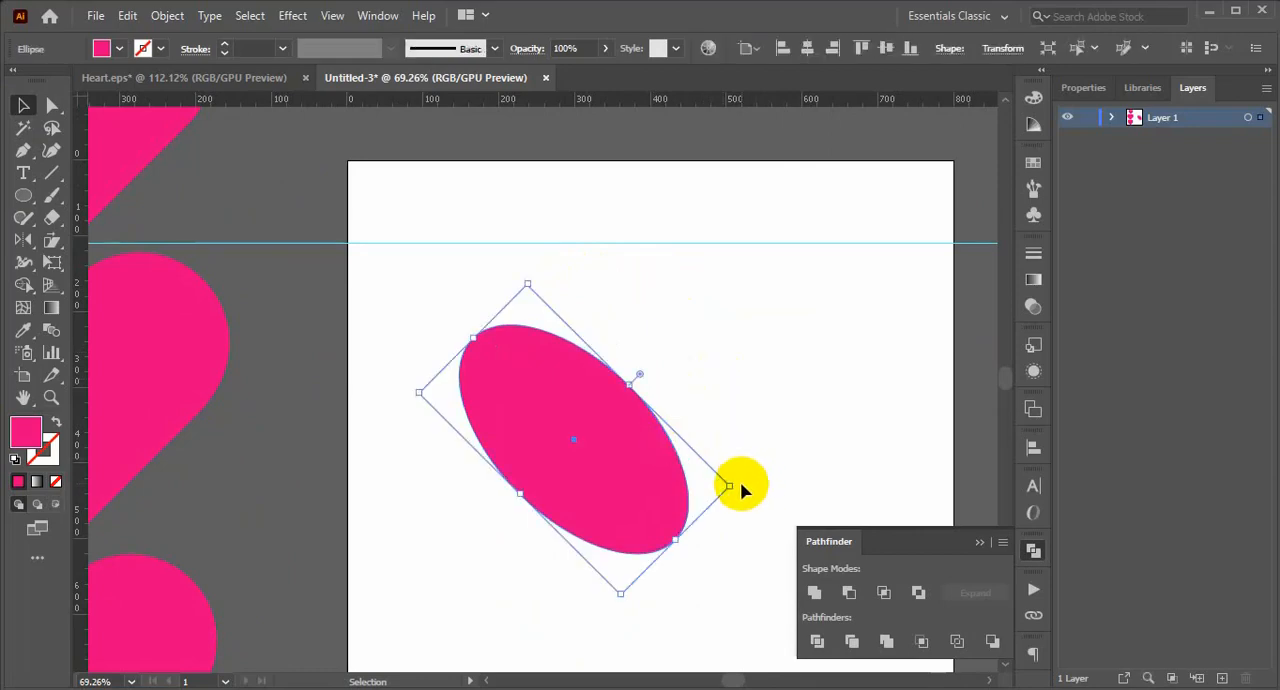
pyautogui.moveTo(738, 485); pyautogui.dragTo(720, 511)
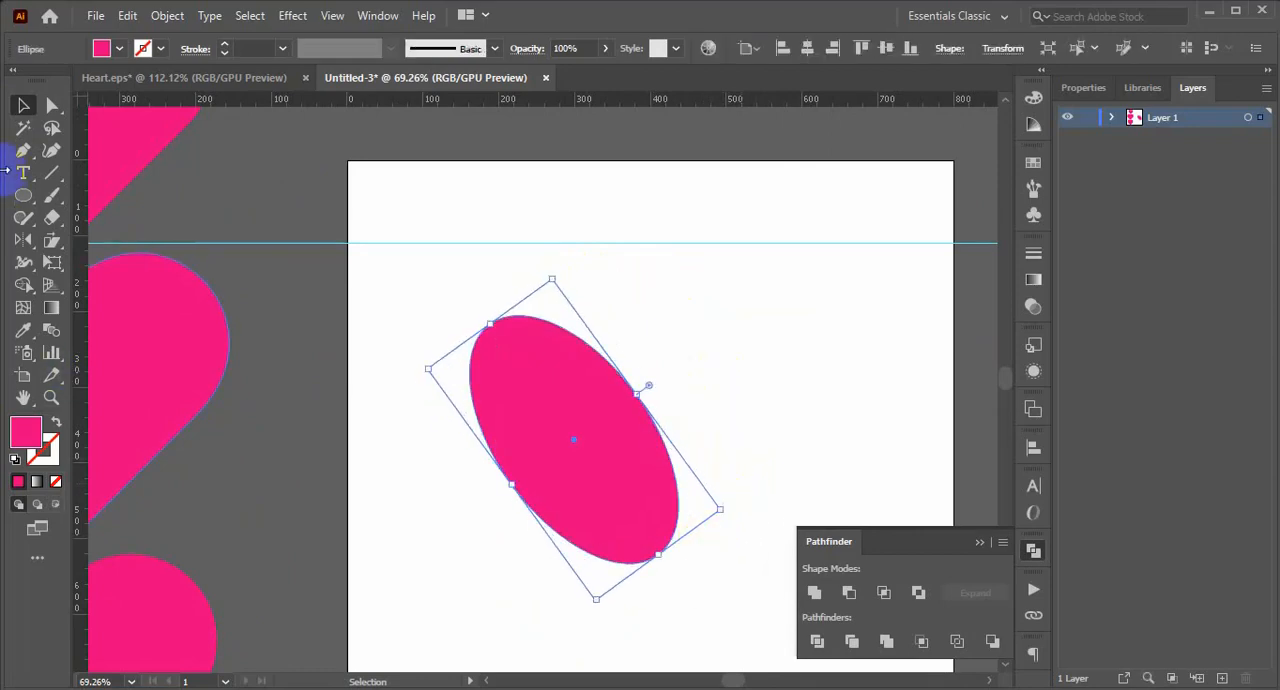
# Create a mirrored copy of the tilted ellipse across the vertical axis so that the two ellipses cross.
pyautogui.doubleClick(22, 242)
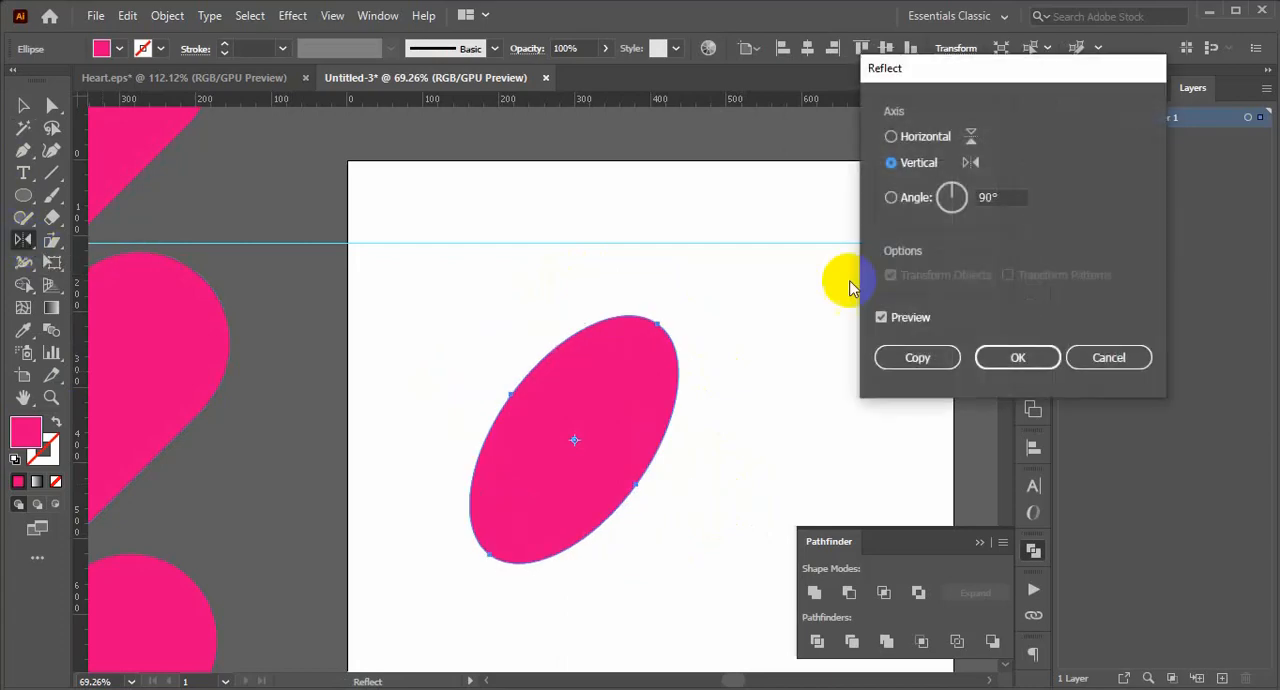
pyautogui.click(908, 355)
pyautogui.click(24, 105)
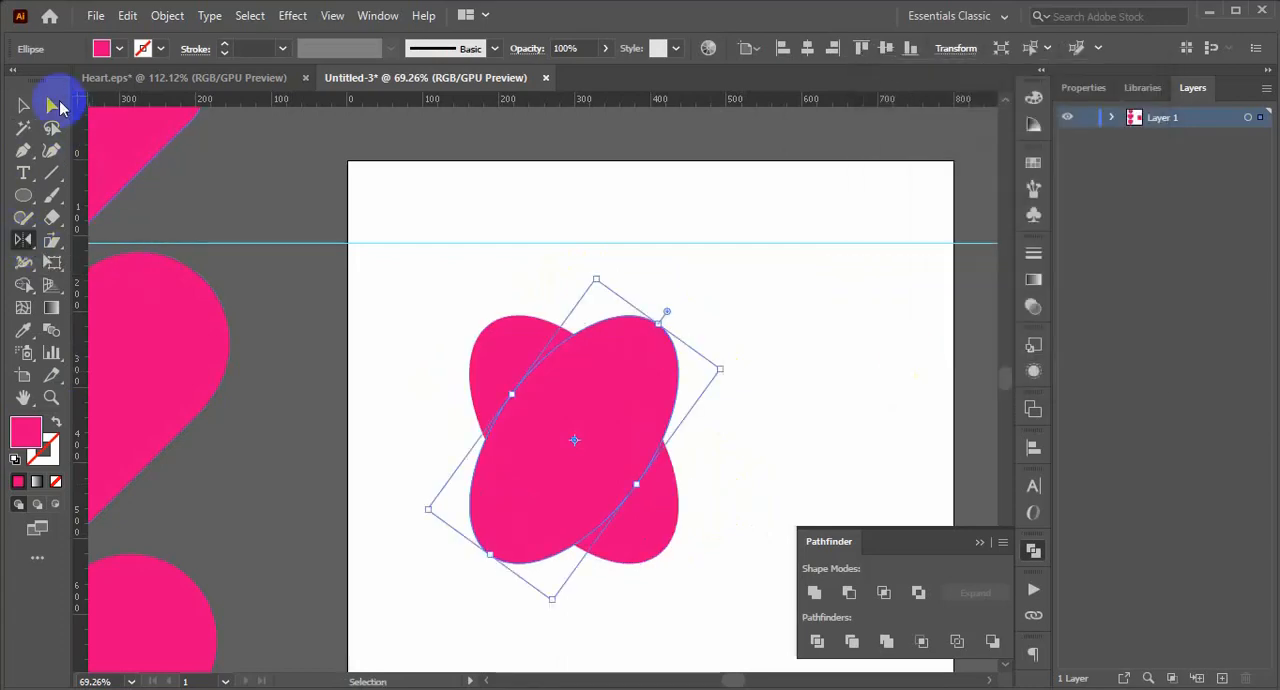
# Remove the two lower lobes of the crossed ellipses with the Shape Builder, leaving a heart outline.
pyautogui.moveTo(762, 335); pyautogui.dragTo(397, 600)
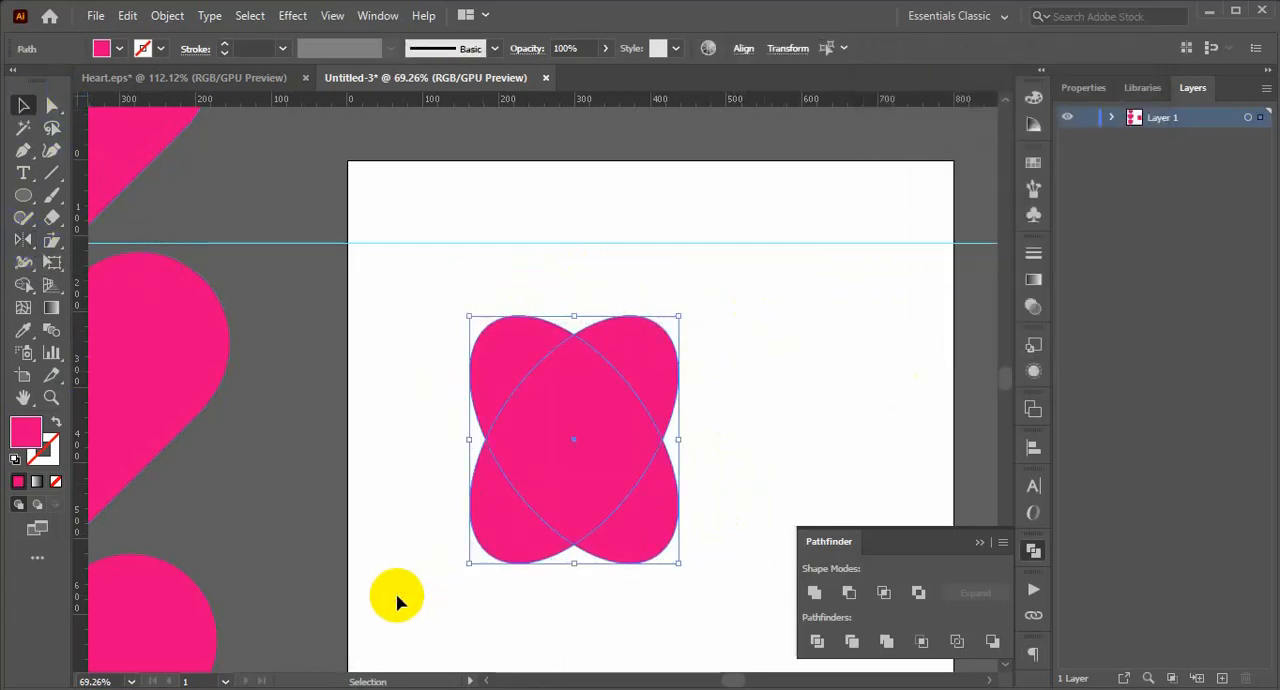
pyautogui.click(24, 284)
pyautogui.keyDown('alt'); pyautogui.click(500, 535); pyautogui.keyUp('alt')
pyautogui.keyDown('alt'); pyautogui.click(651, 534); pyautogui.keyUp('alt')
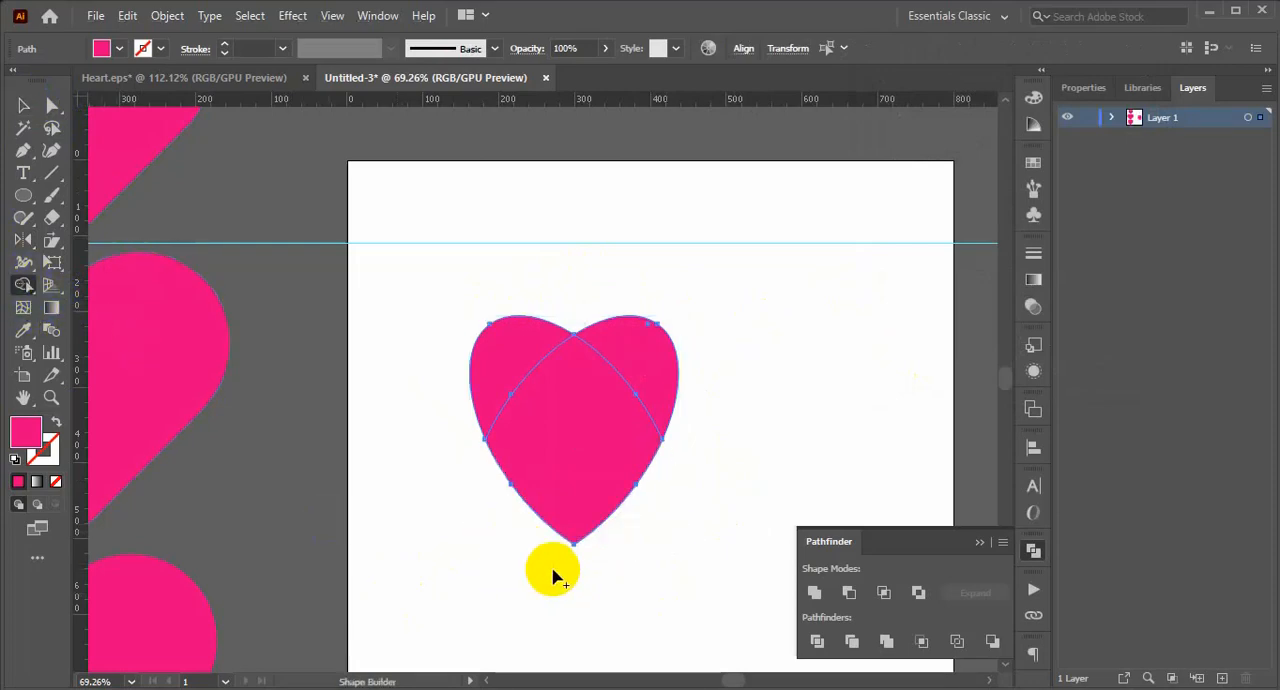
# Unite the remaining overlapping pieces into a single heart shape with Pathfinder.
pyautogui.click(815, 597)
pyautogui.click(763, 468)
pyautogui.moveTo(763, 380); pyautogui.dragTo(460, 575)
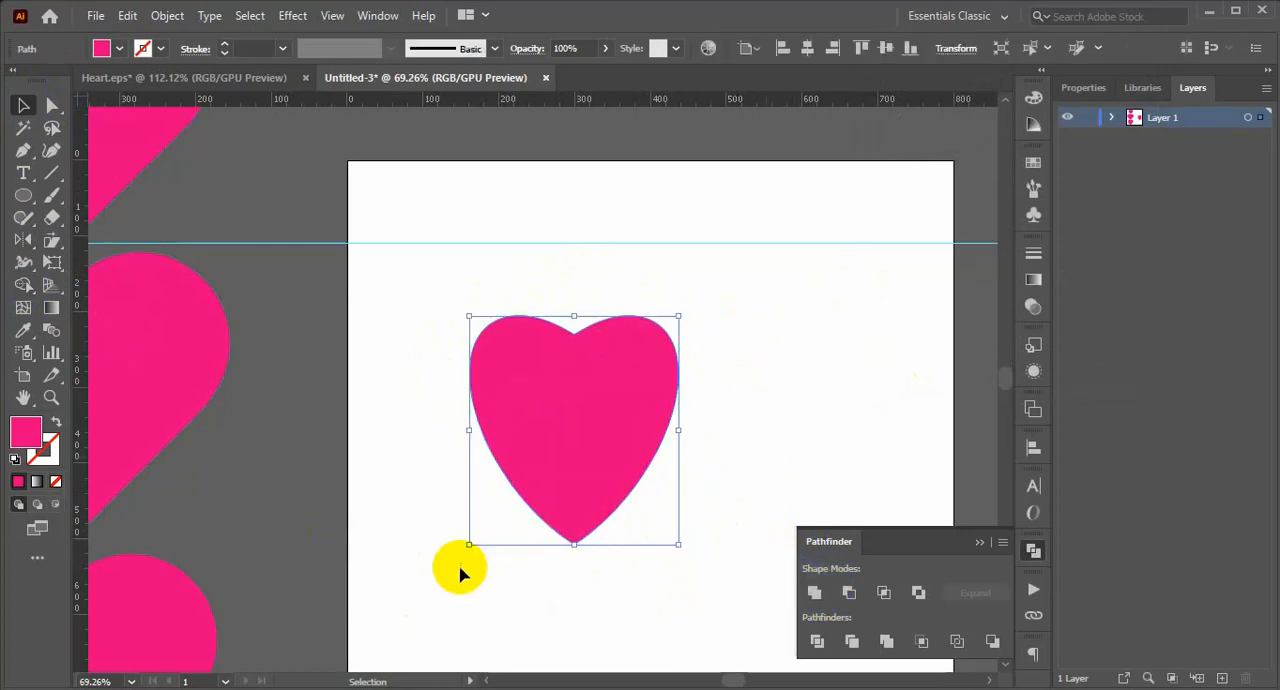
# Move the ellipse-based heart off the artboard to the empty area above the other finished hearts.
pyautogui.hotkey('ctrl', '-')
pyautogui.hotkey('ctrl', '-')
pyautogui.hotkey('ctrl', '-')
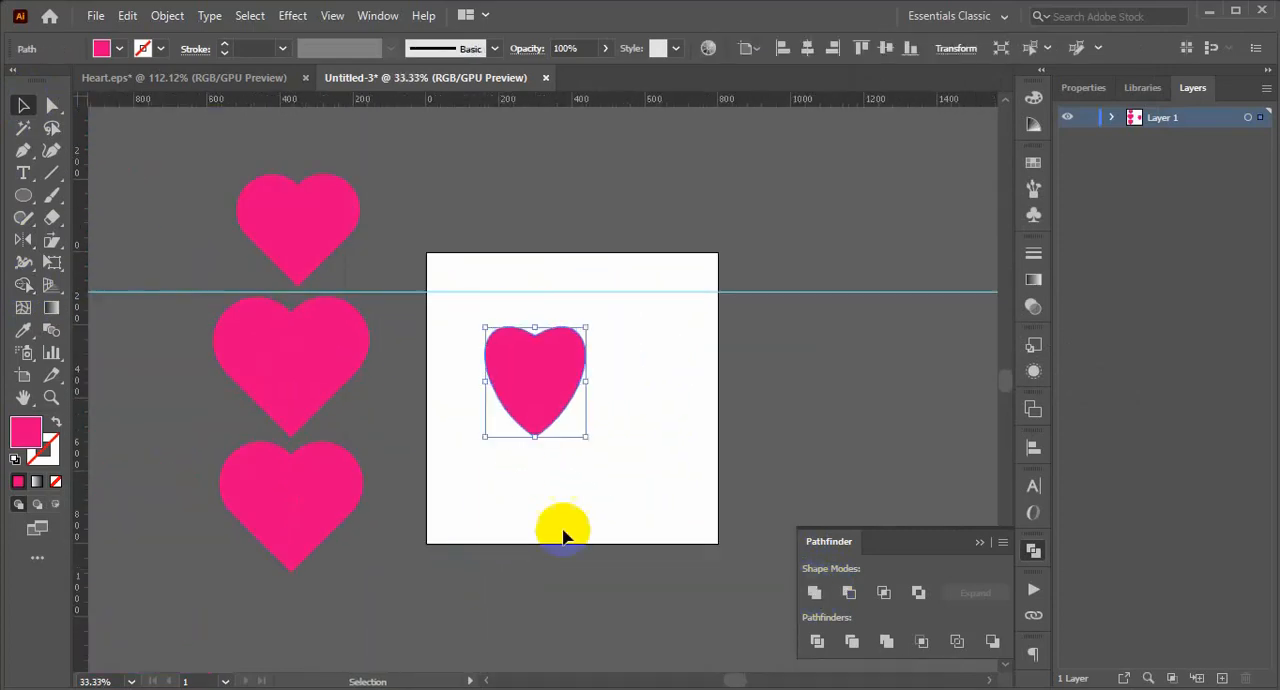
pyautogui.scroll(3, 590, 505)
pyautogui.click(606, 489)
pyautogui.moveTo(532, 468); pyautogui.dragTo(318, 212)
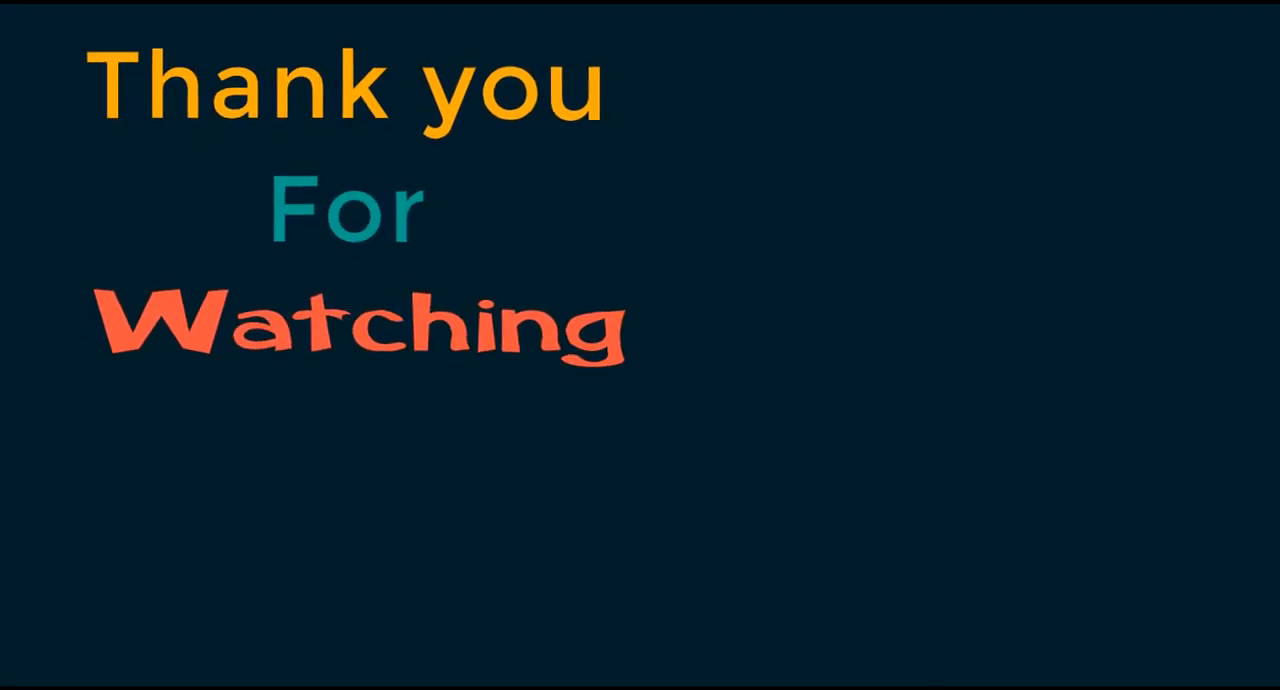